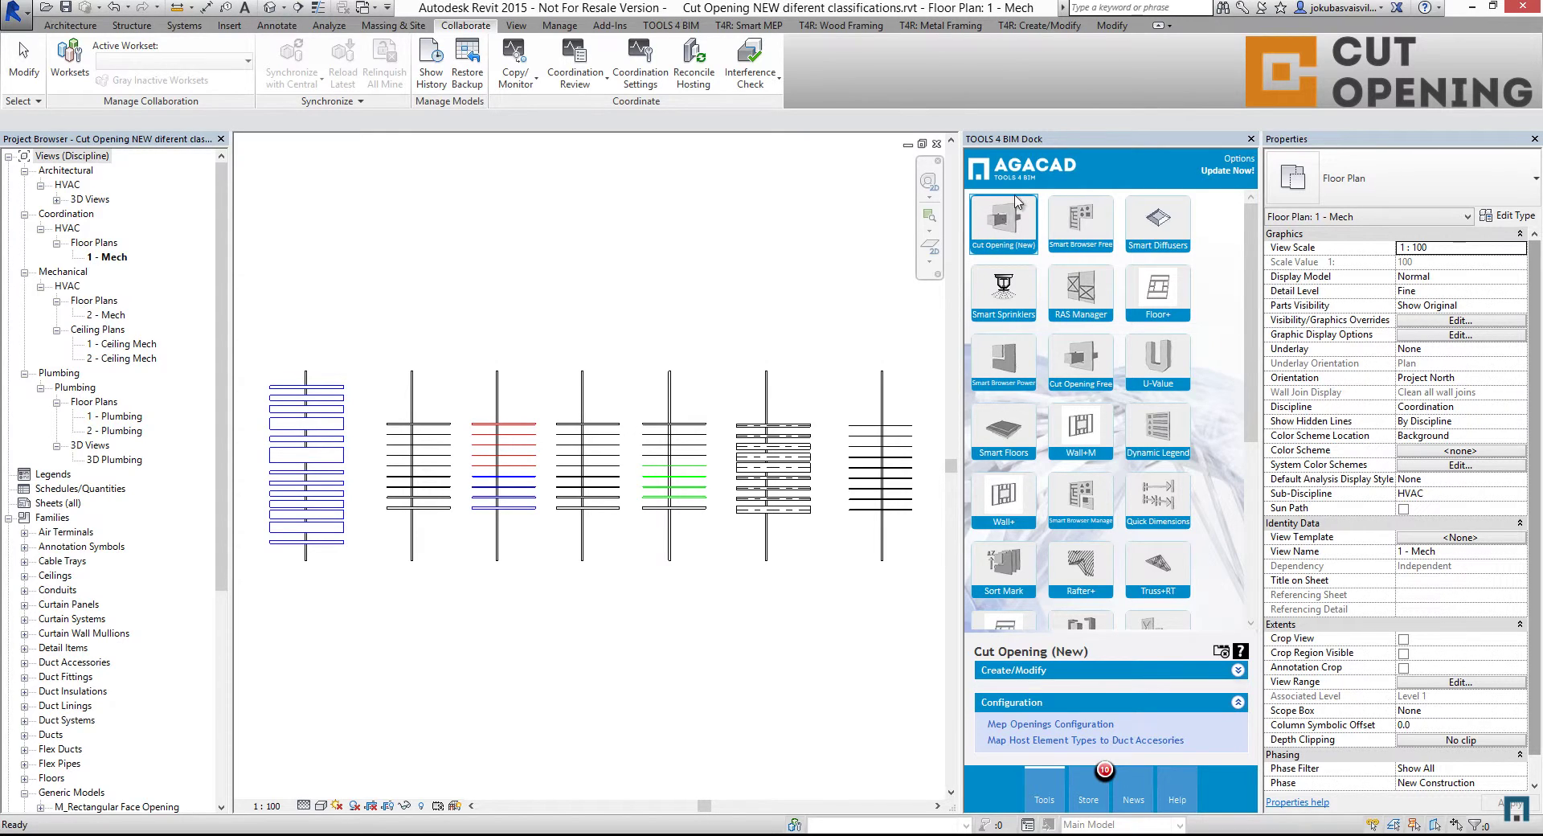
- Open Mep Openings Configuration from the Cut Opening Configuration section of the AGACAD dock
click(1015, 704)
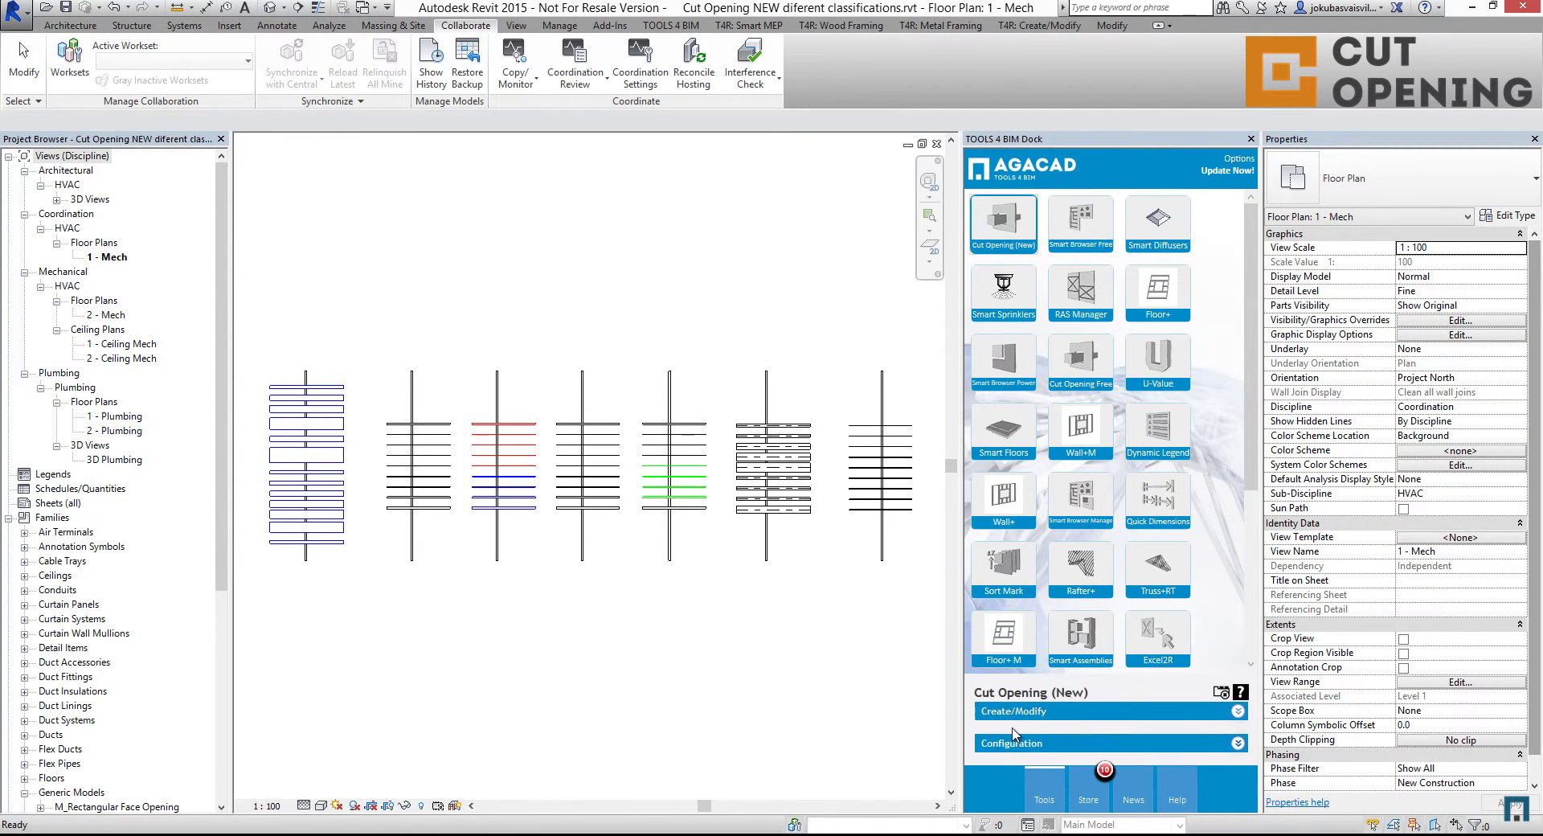
click(1015, 704)
click(1036, 725)
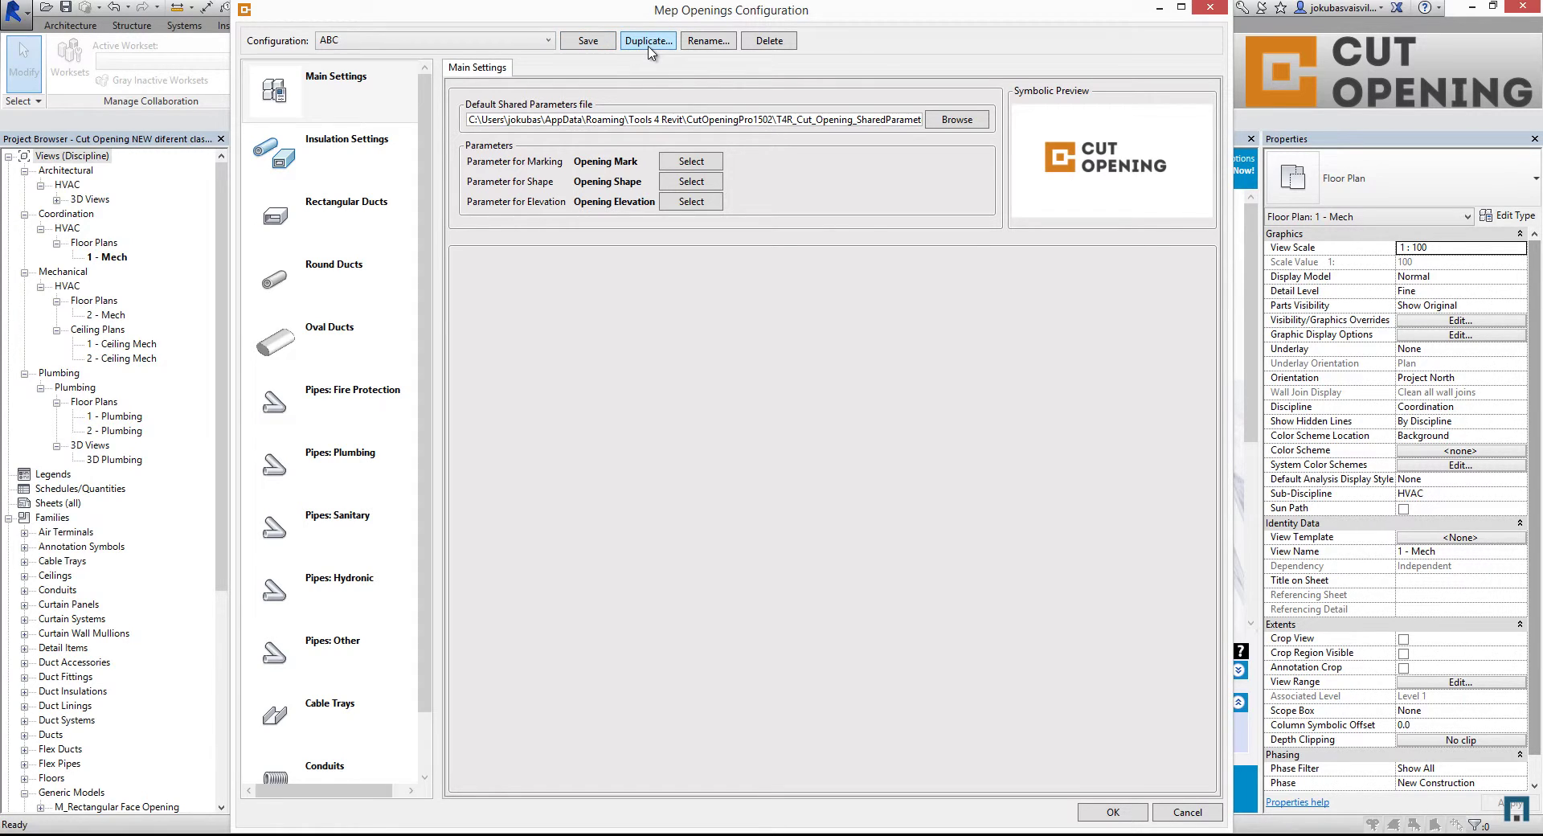
click(549, 41)
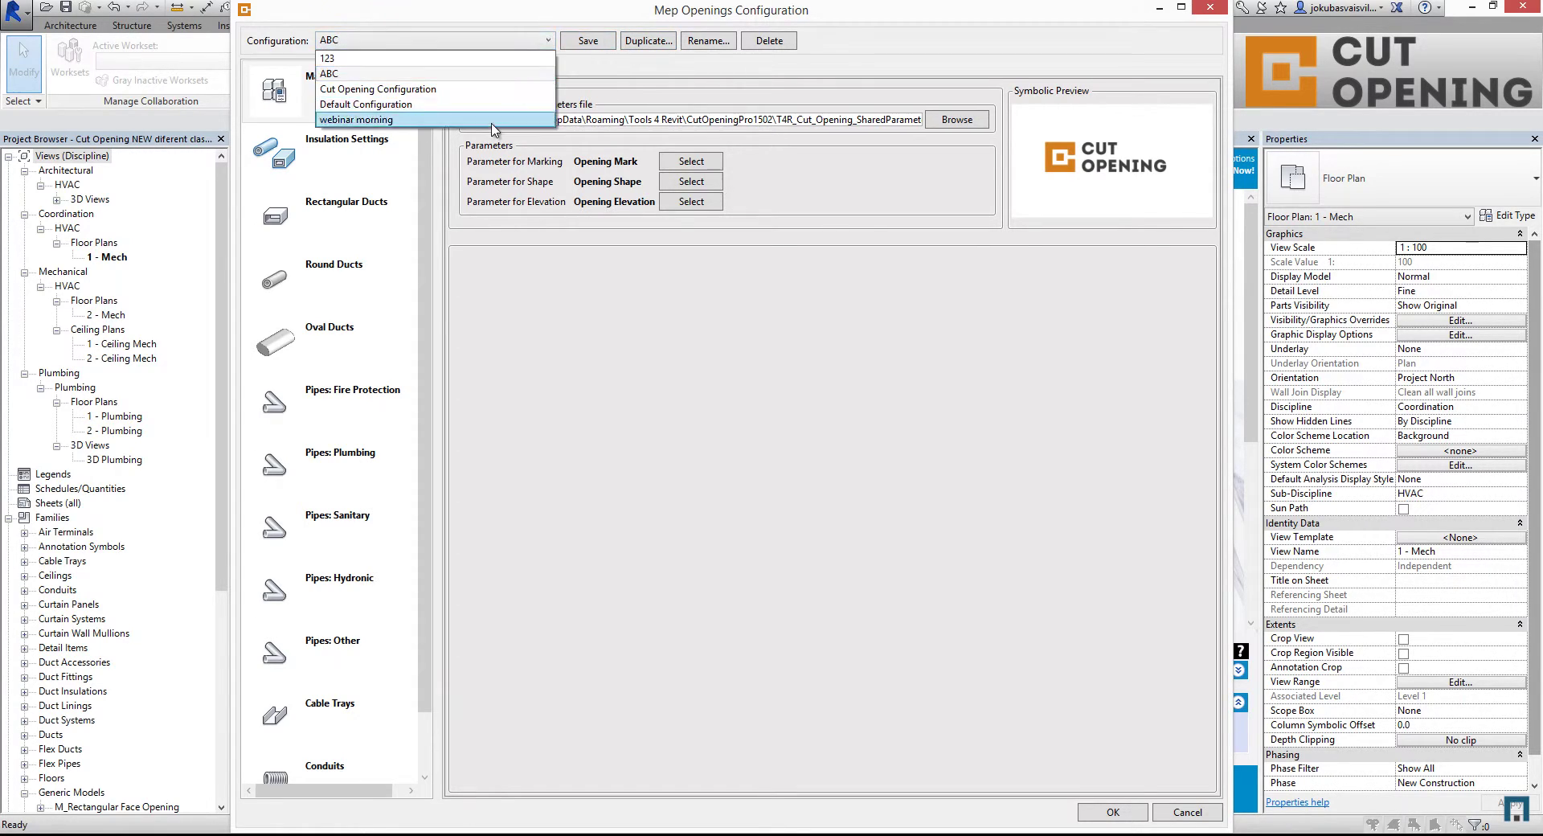
click(522, 44)
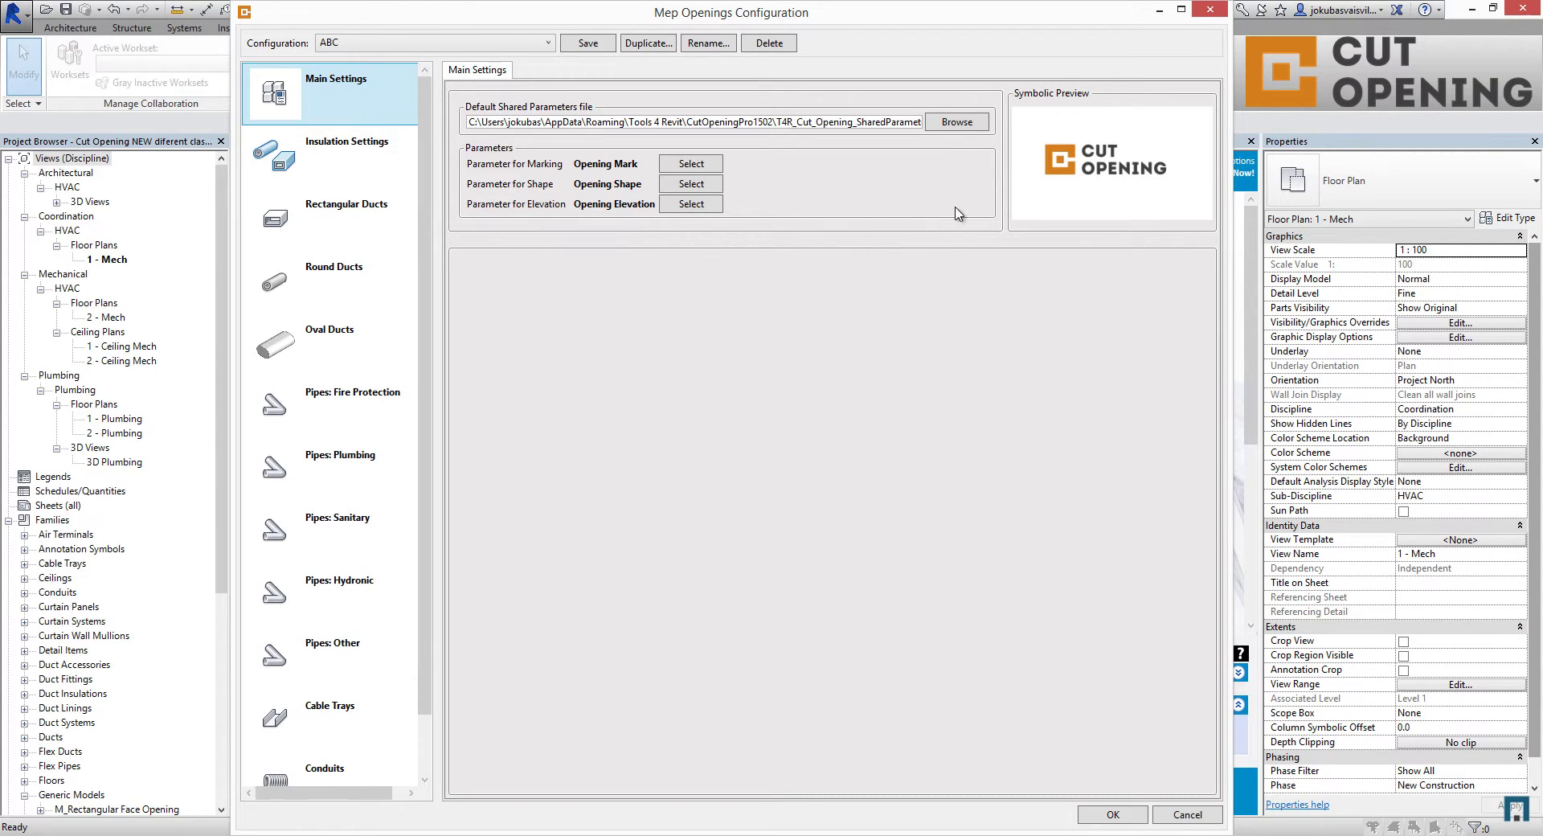
click(540, 120)
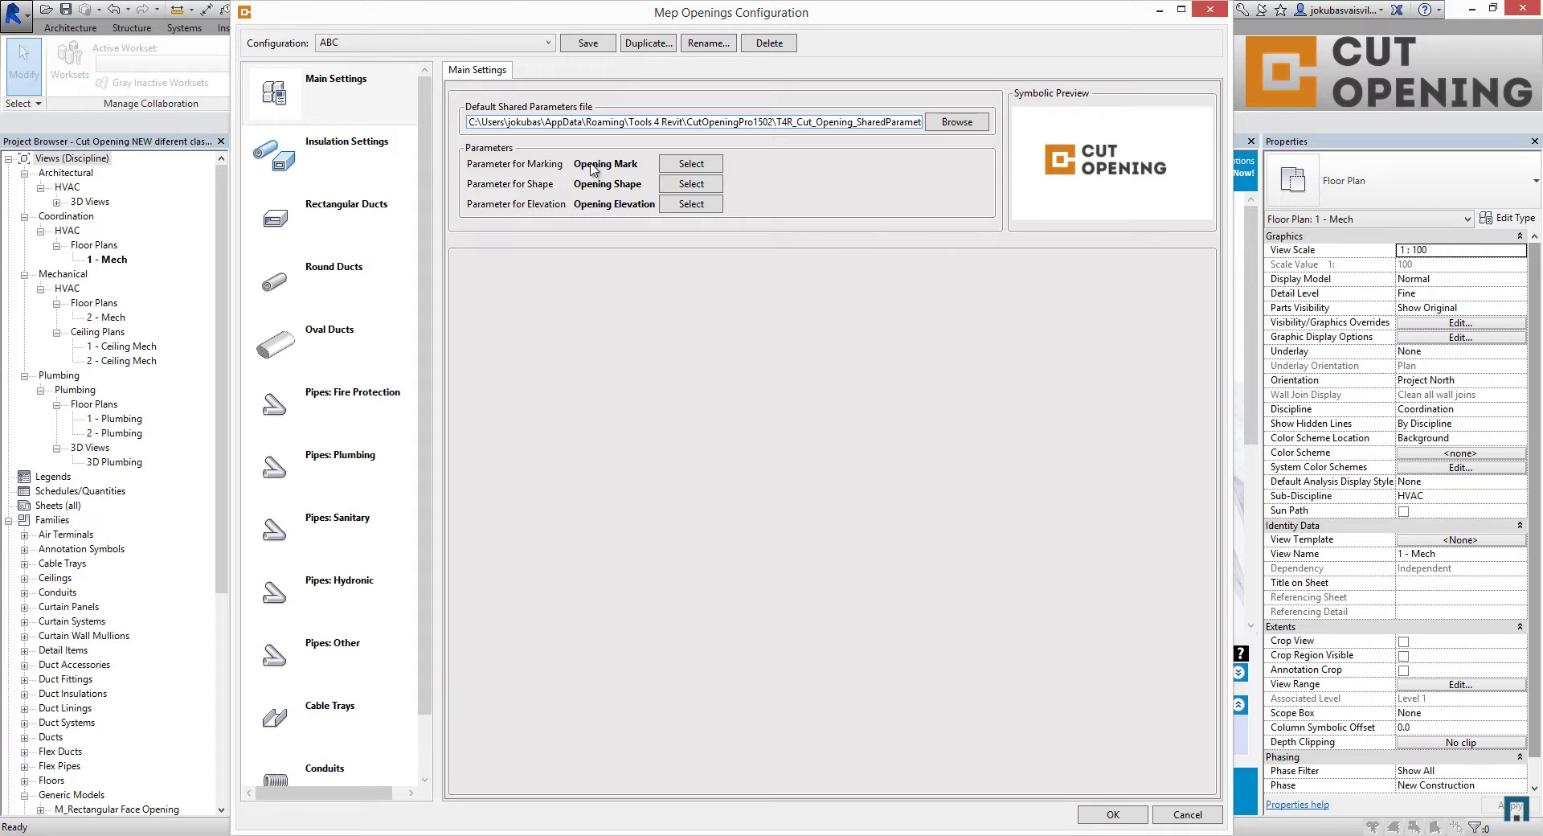
click(689, 164)
drag(526, 546, 605, 547)
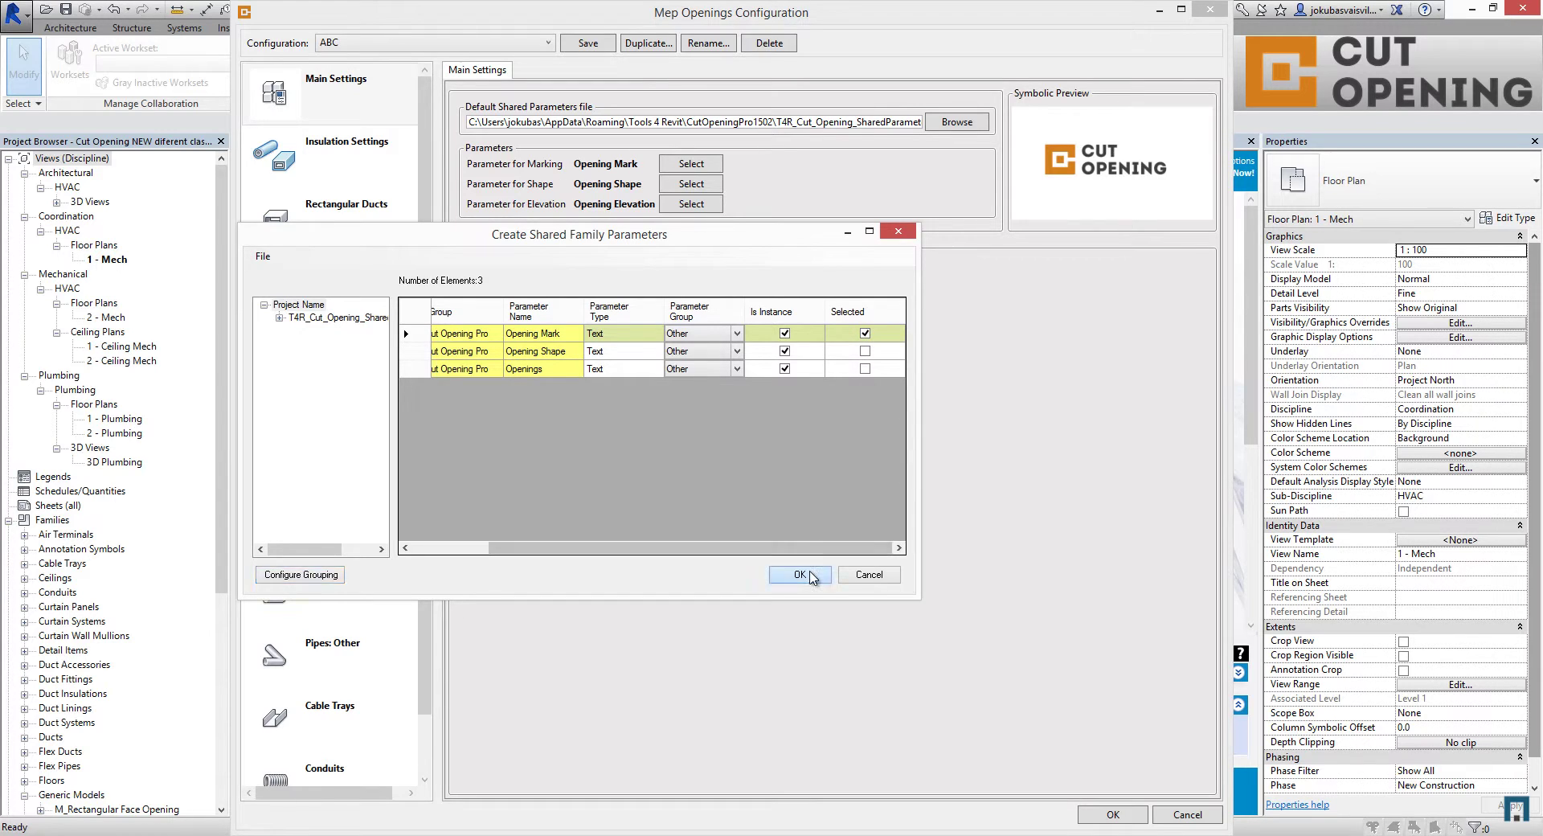
click(800, 574)
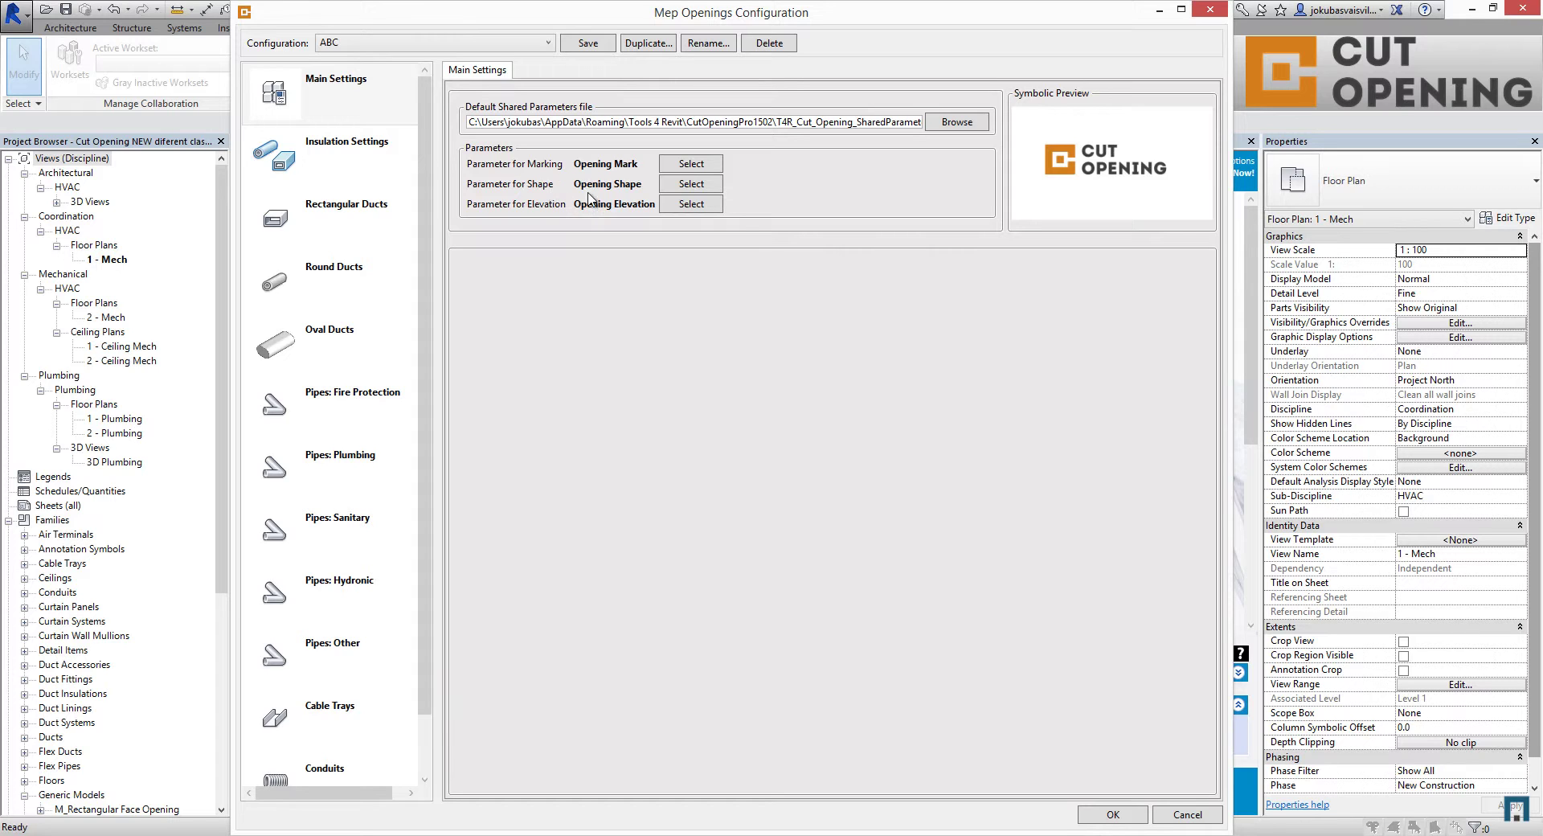
click(667, 187)
drag(620, 548, 585, 564)
drag(700, 548, 777, 549)
click(866, 351)
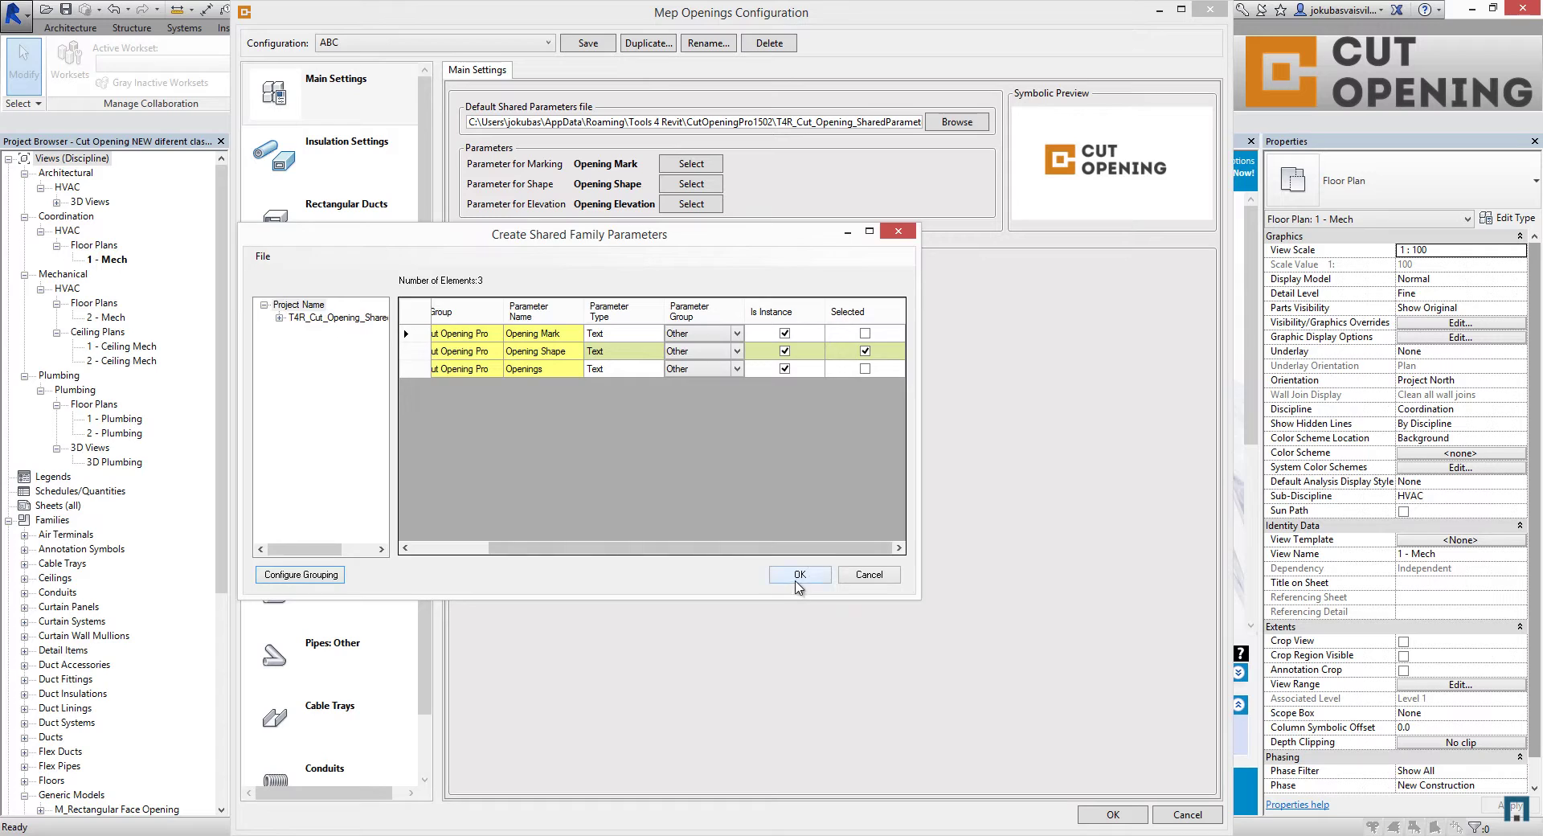
click(799, 575)
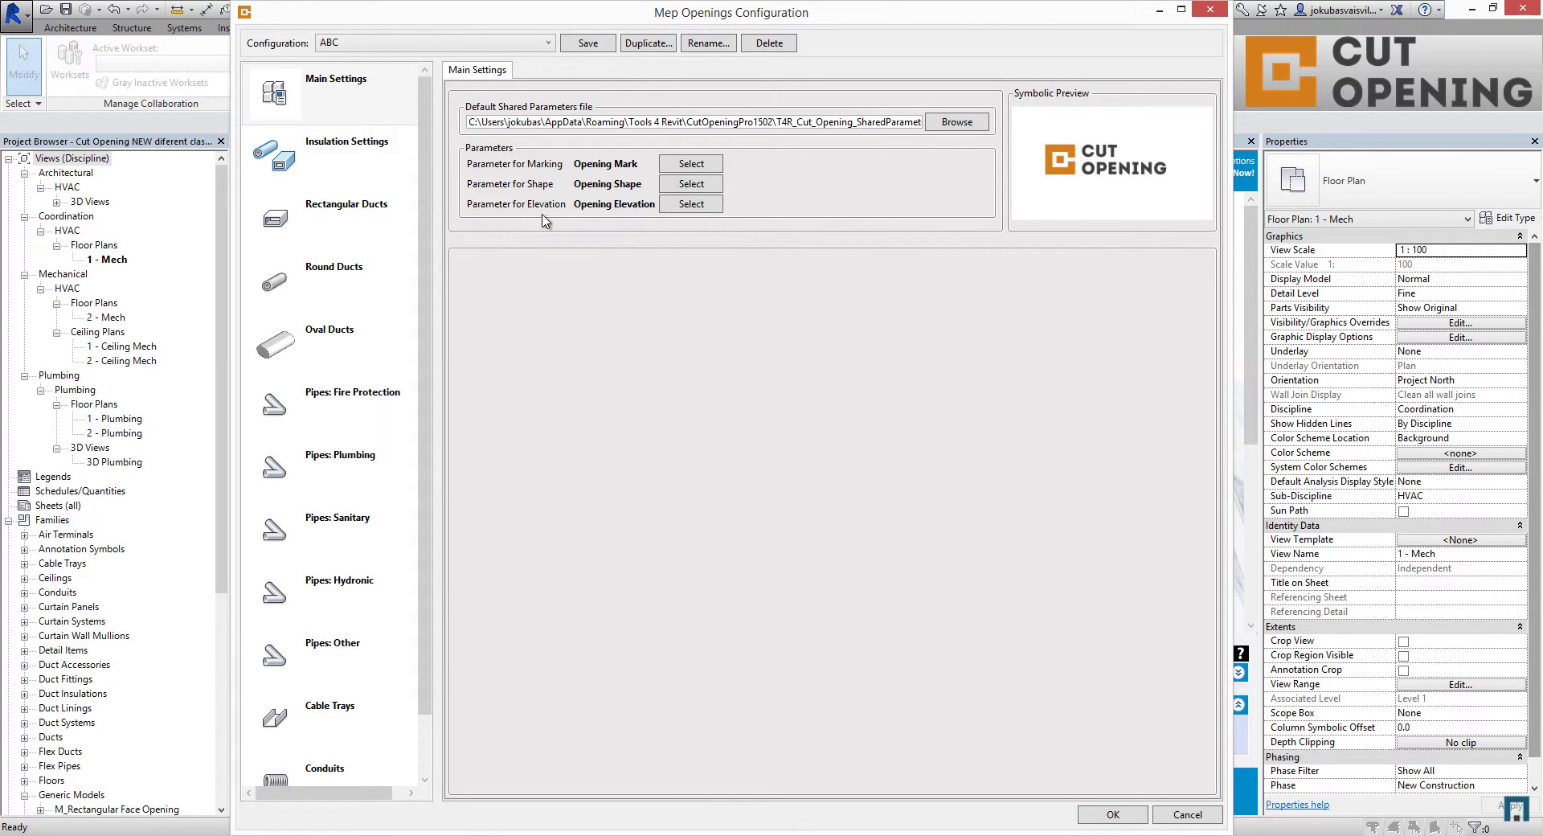
click(677, 206)
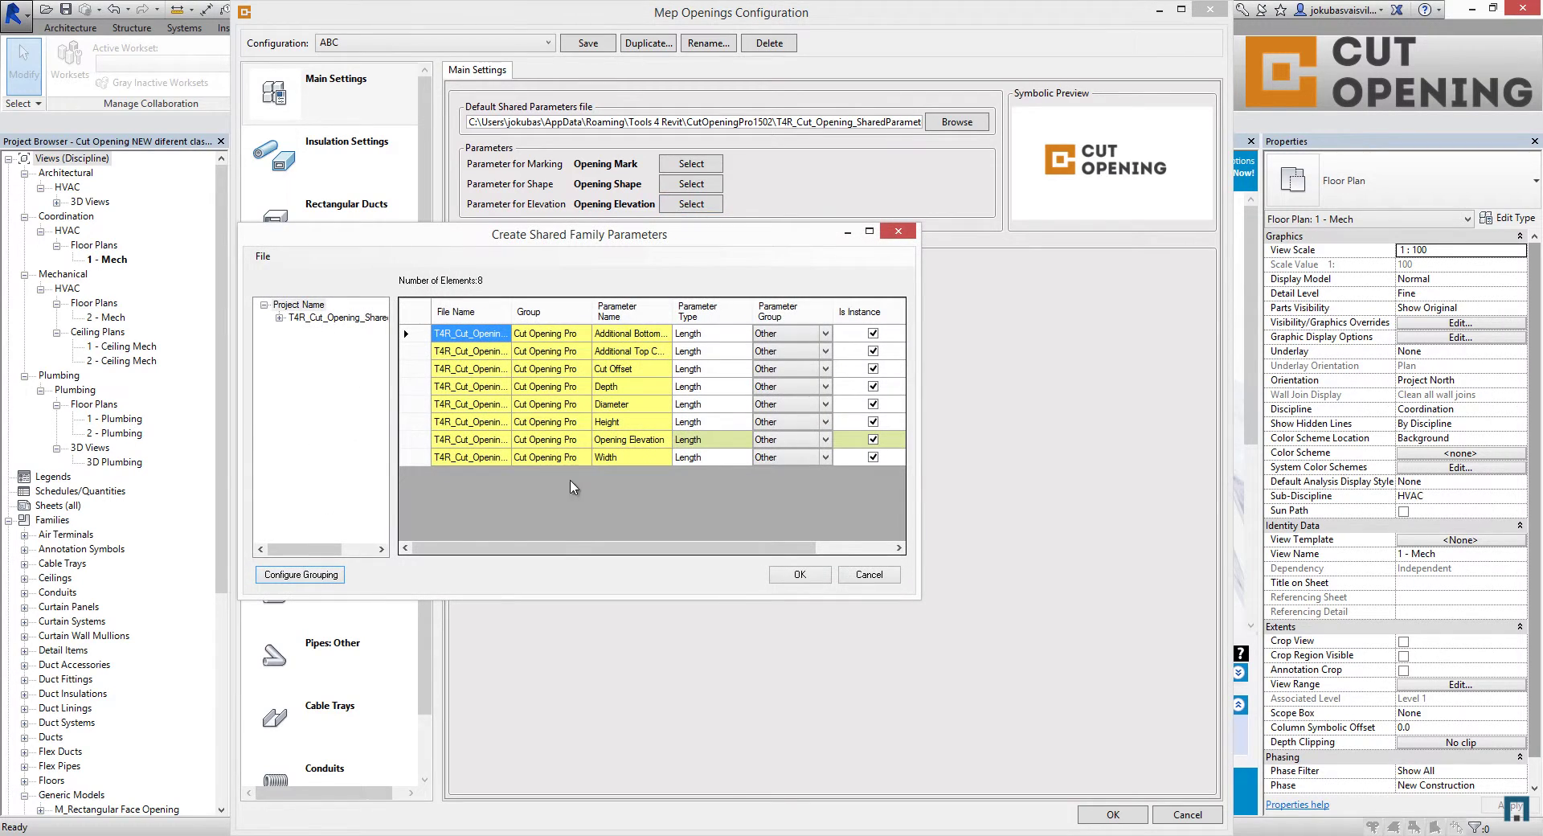
drag(554, 549, 670, 560)
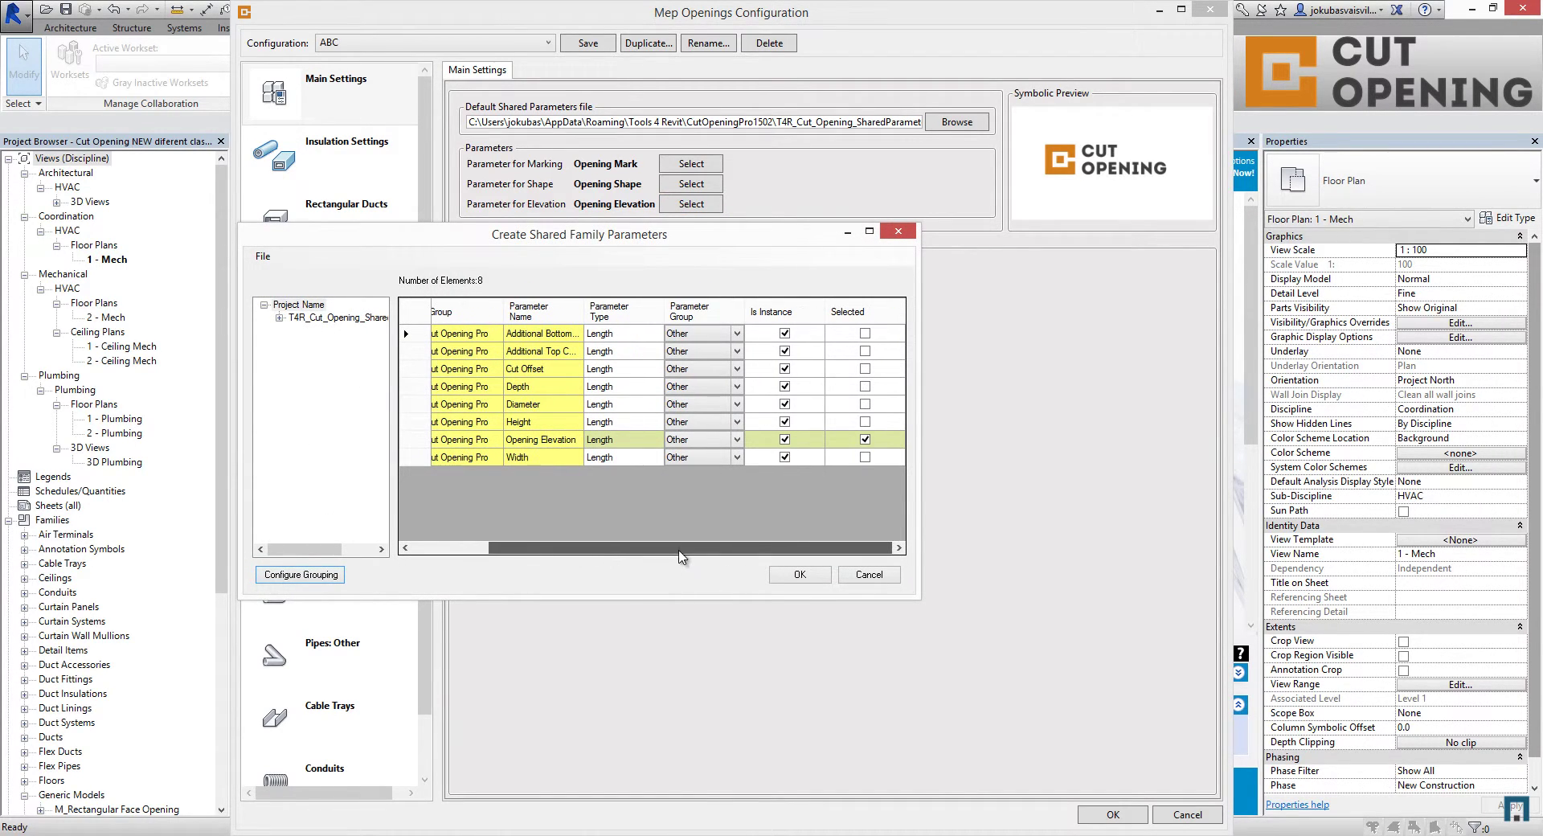
click(866, 441)
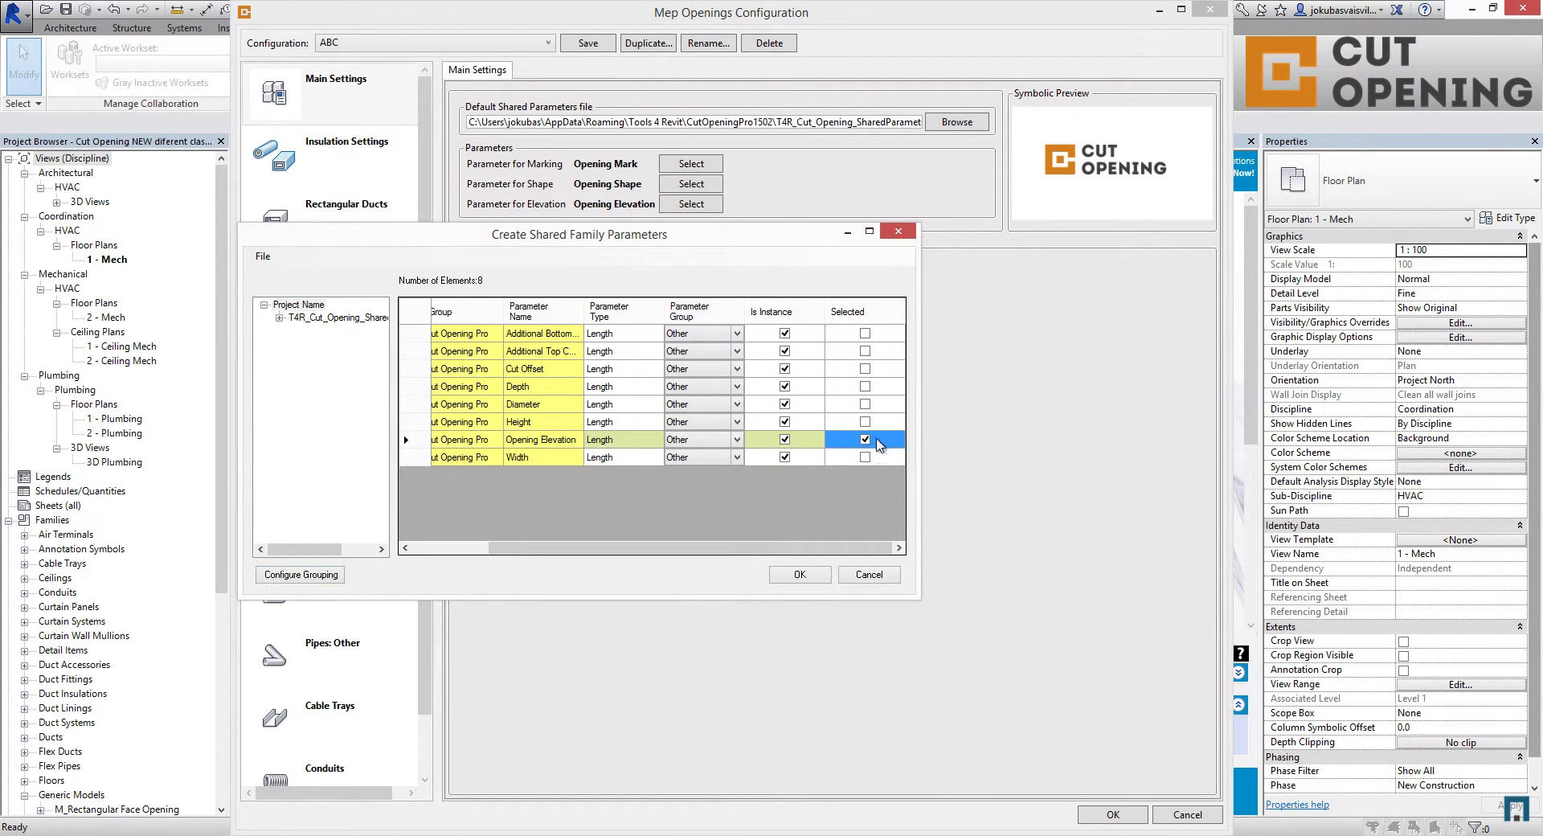
click(864, 438)
click(799, 575)
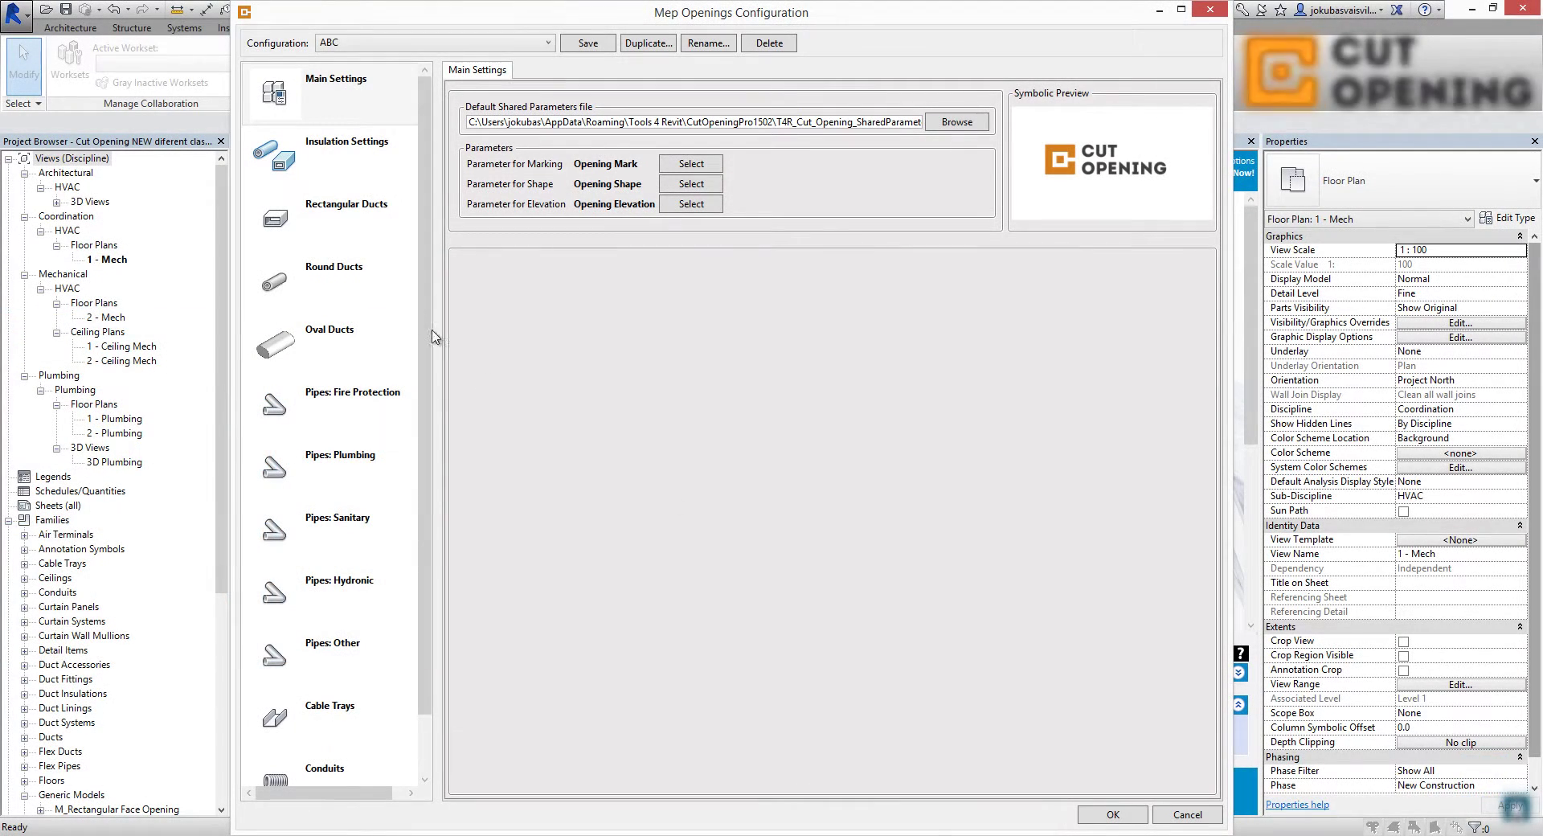
- In Insulation Settings, add duct insulation thicknesses of 30, 40, 50 and 60 mm
click(363, 178)
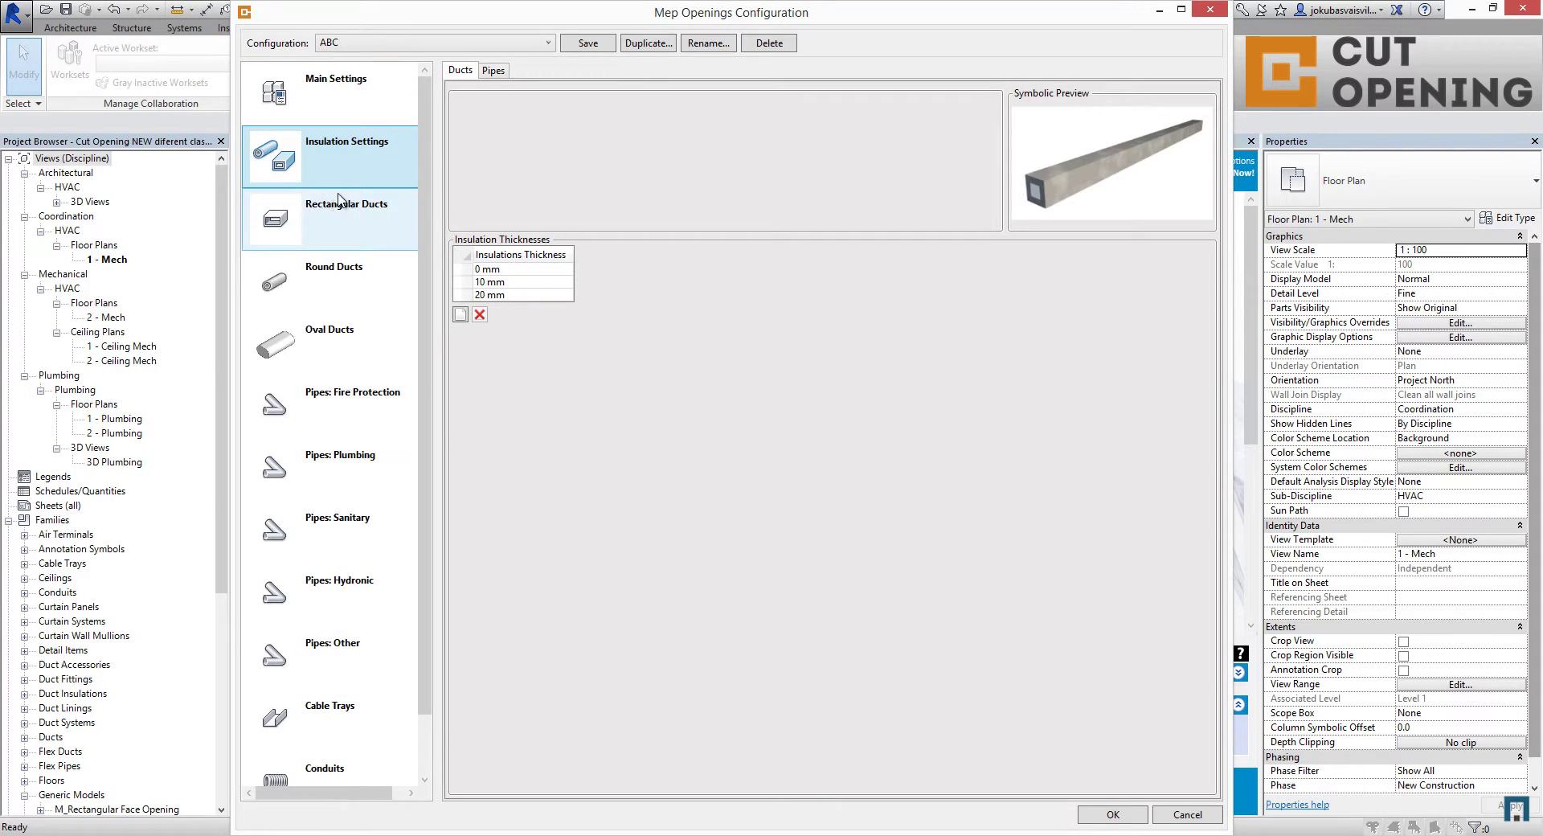
click(465, 72)
click(493, 71)
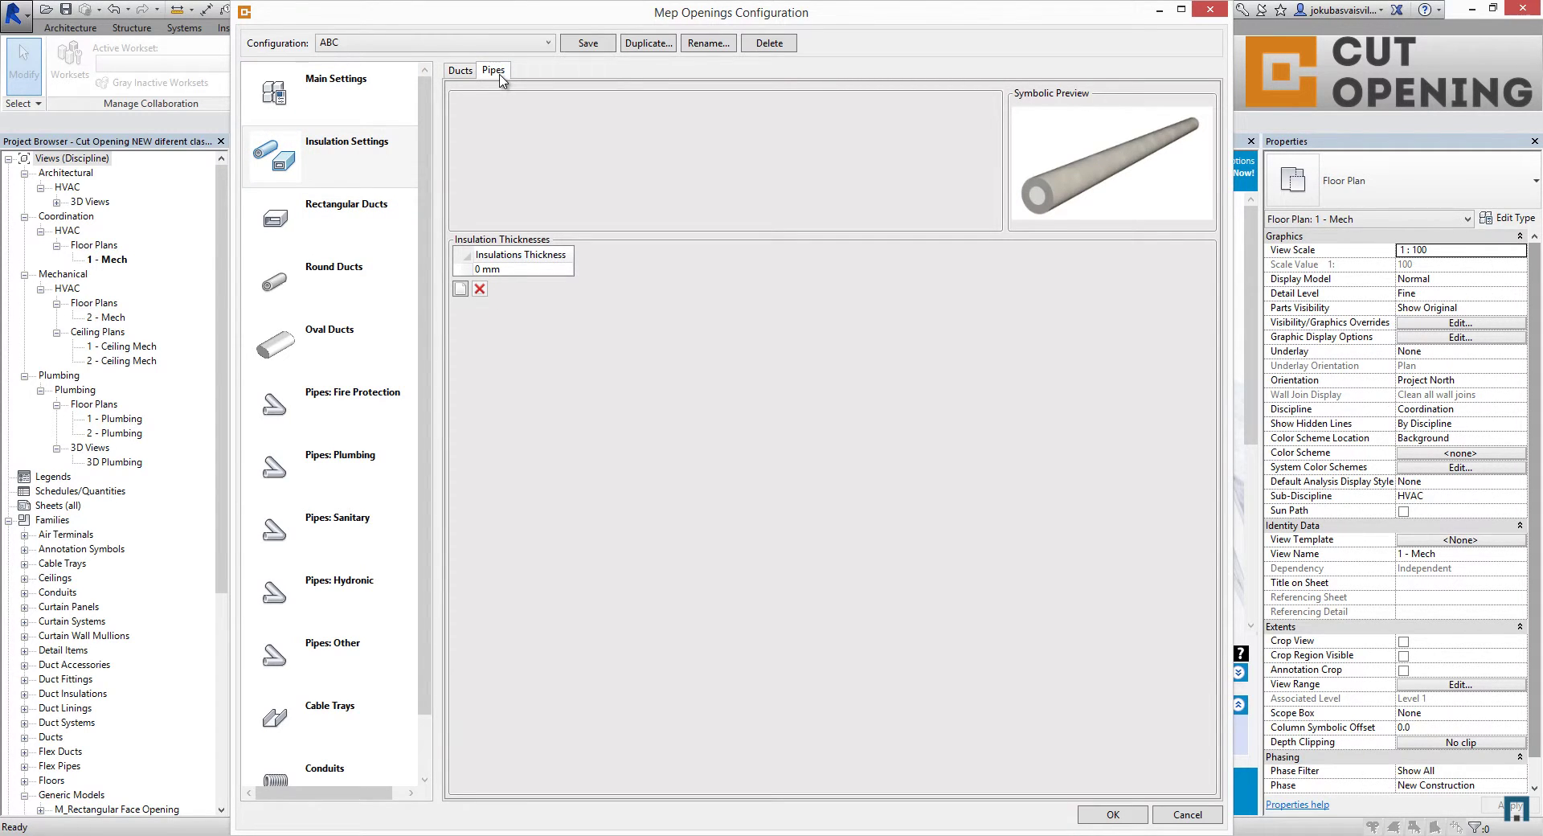
click(465, 72)
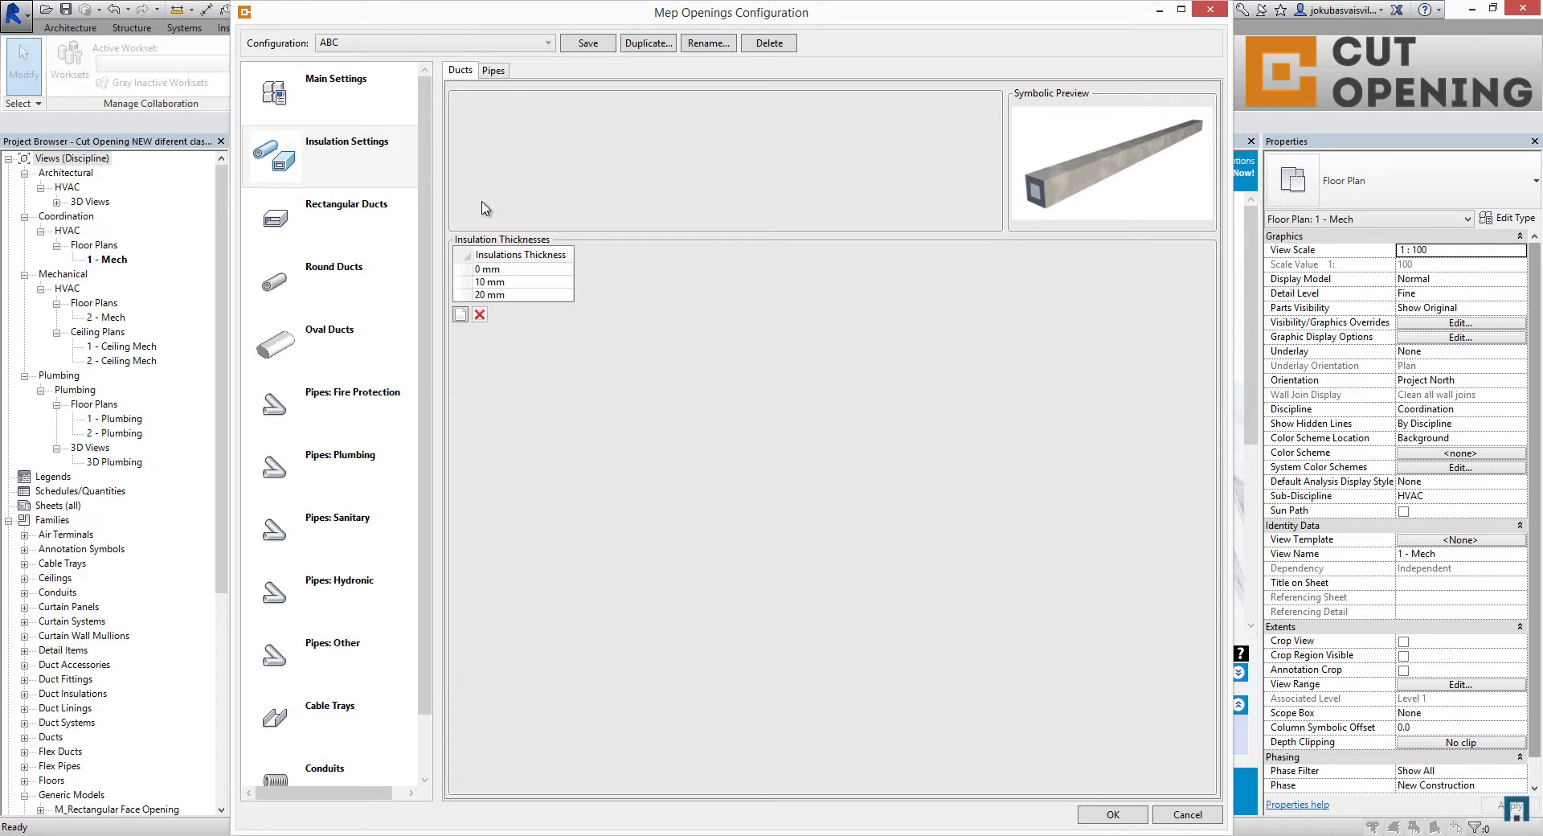
click(461, 315)
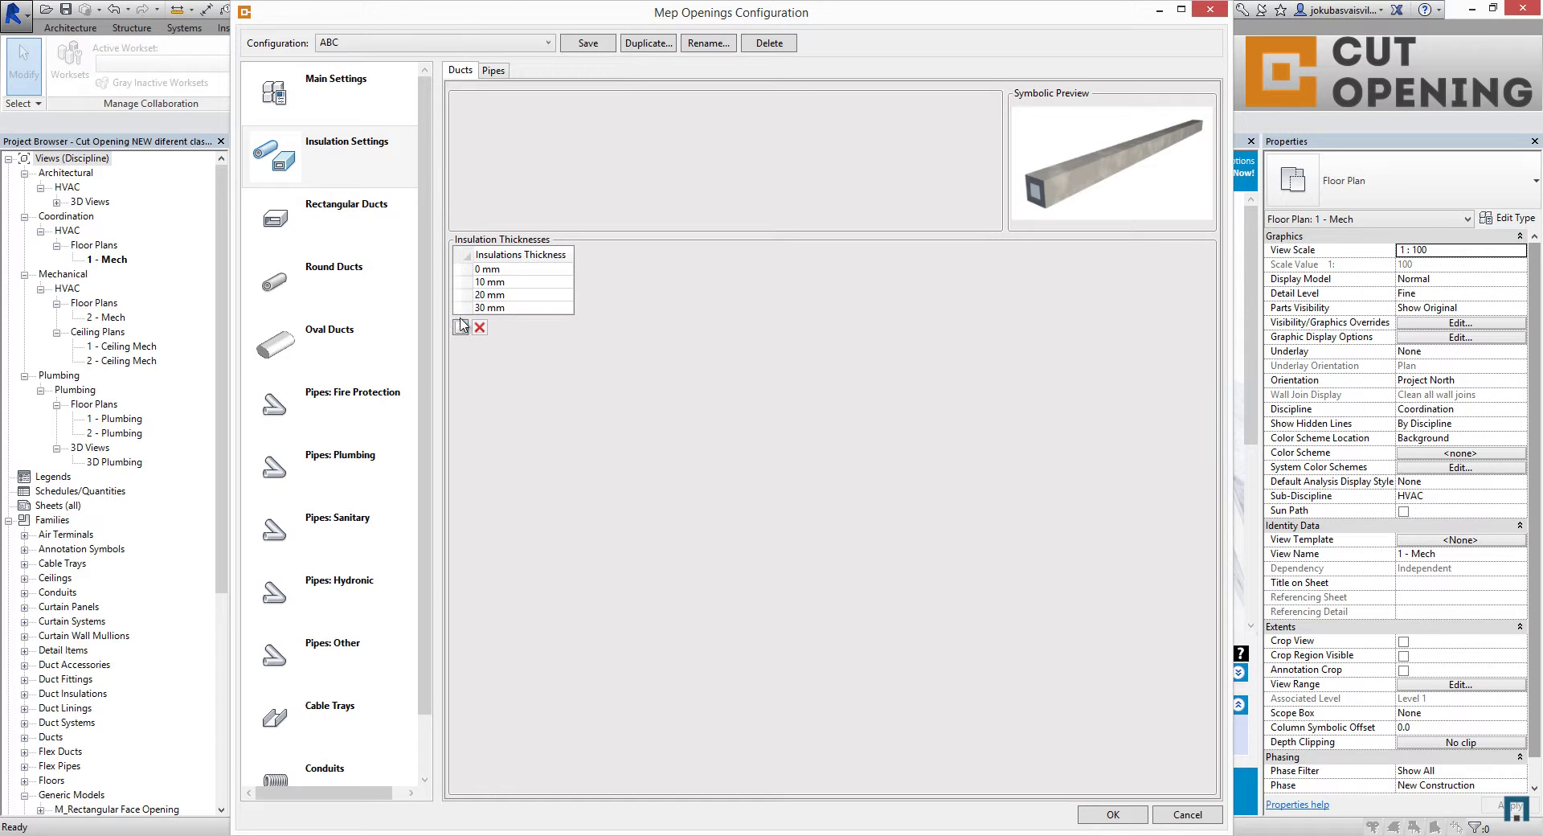
click(461, 329)
click(462, 342)
click(463, 355)
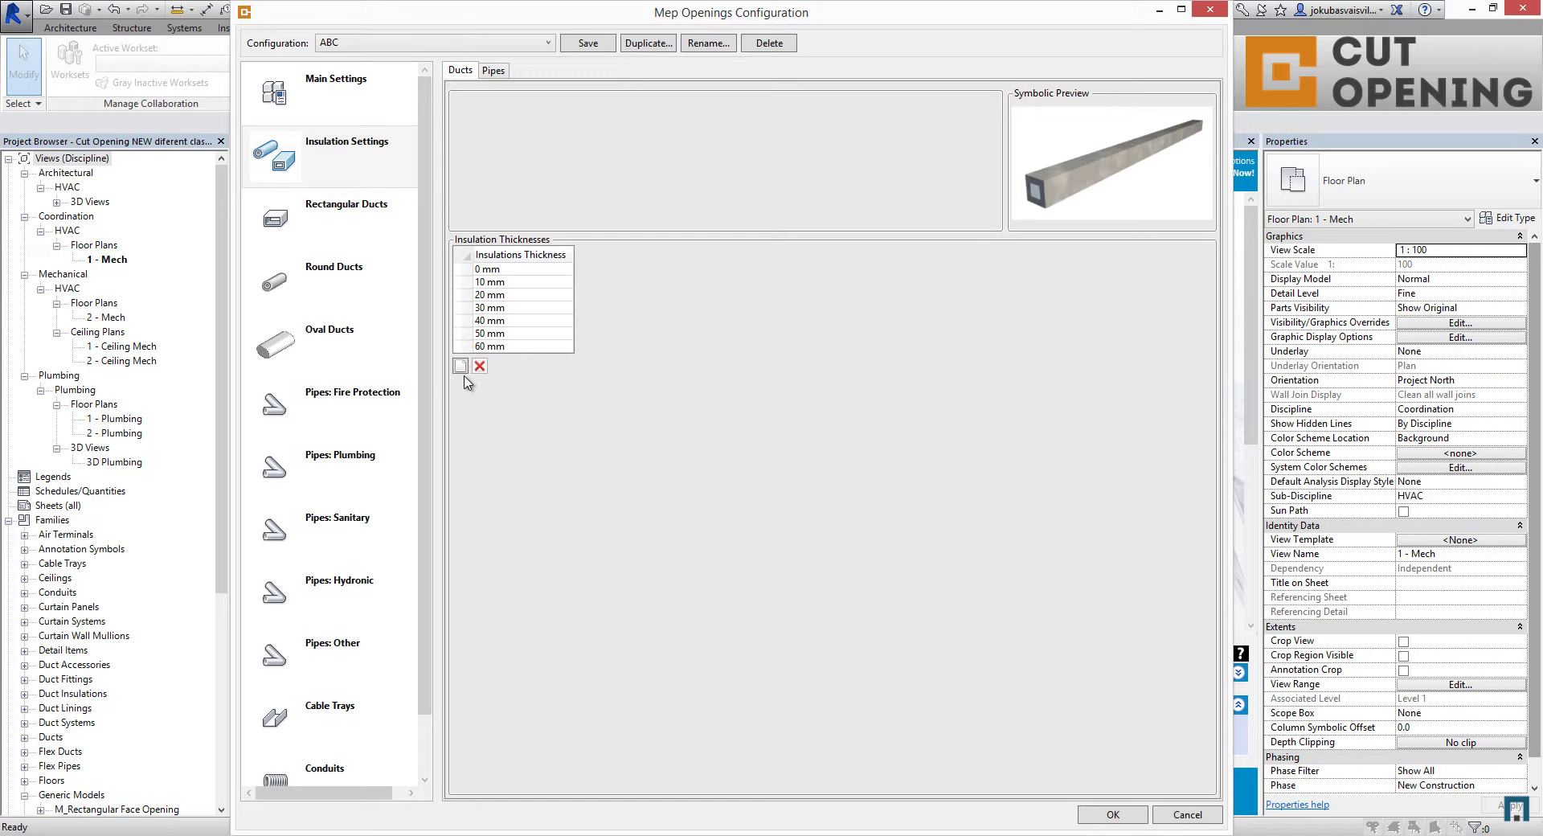
click(505, 282)
click(509, 296)
key(Down)
key(Down)
key(Down)
key(Down)
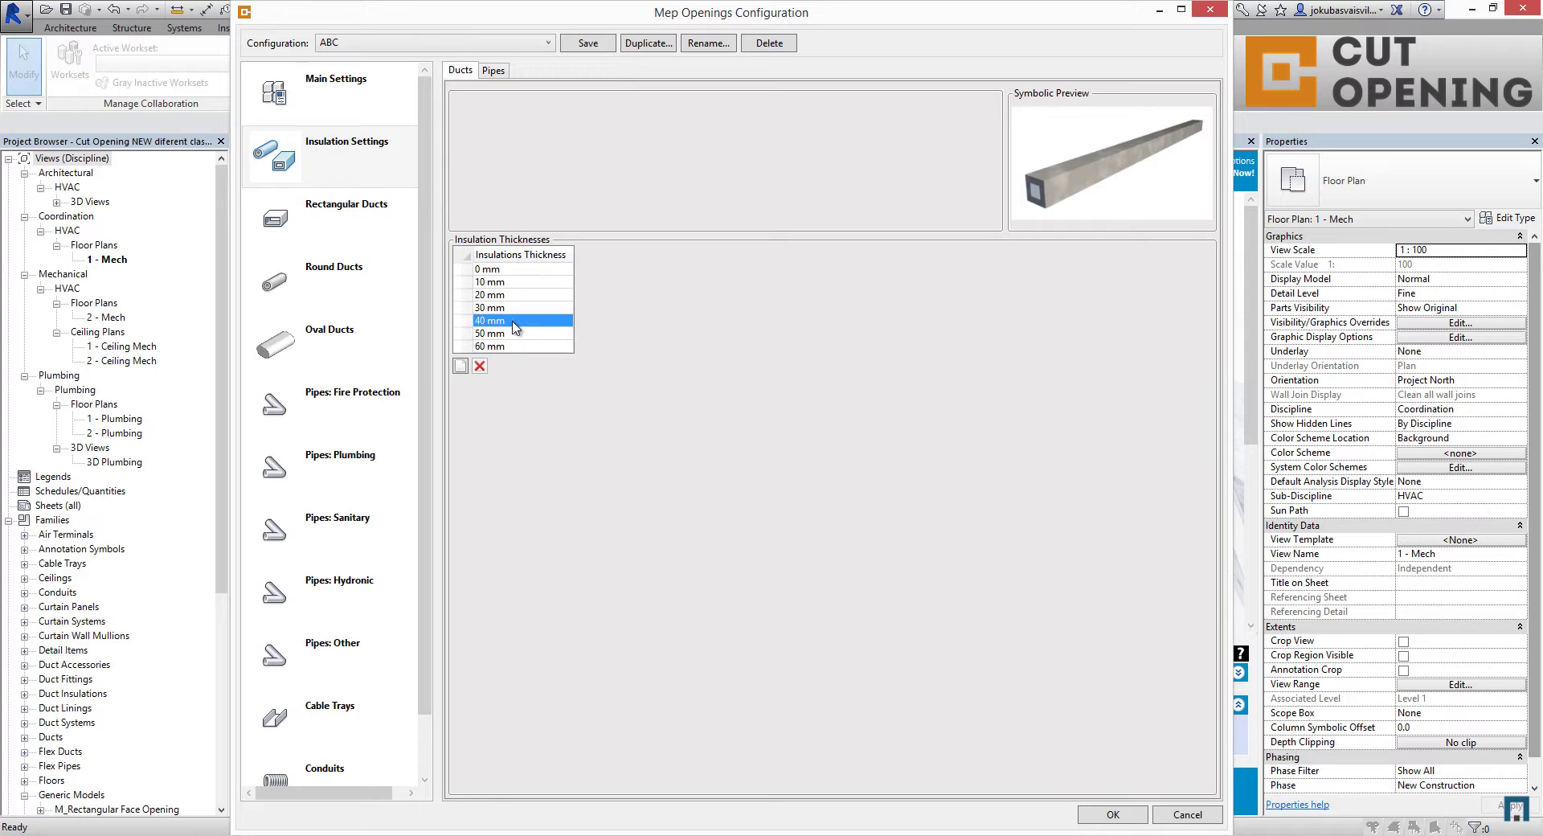
- Add pipe insulation thicknesses of 10, 20, 30, 40 and 50 mm
click(495, 70)
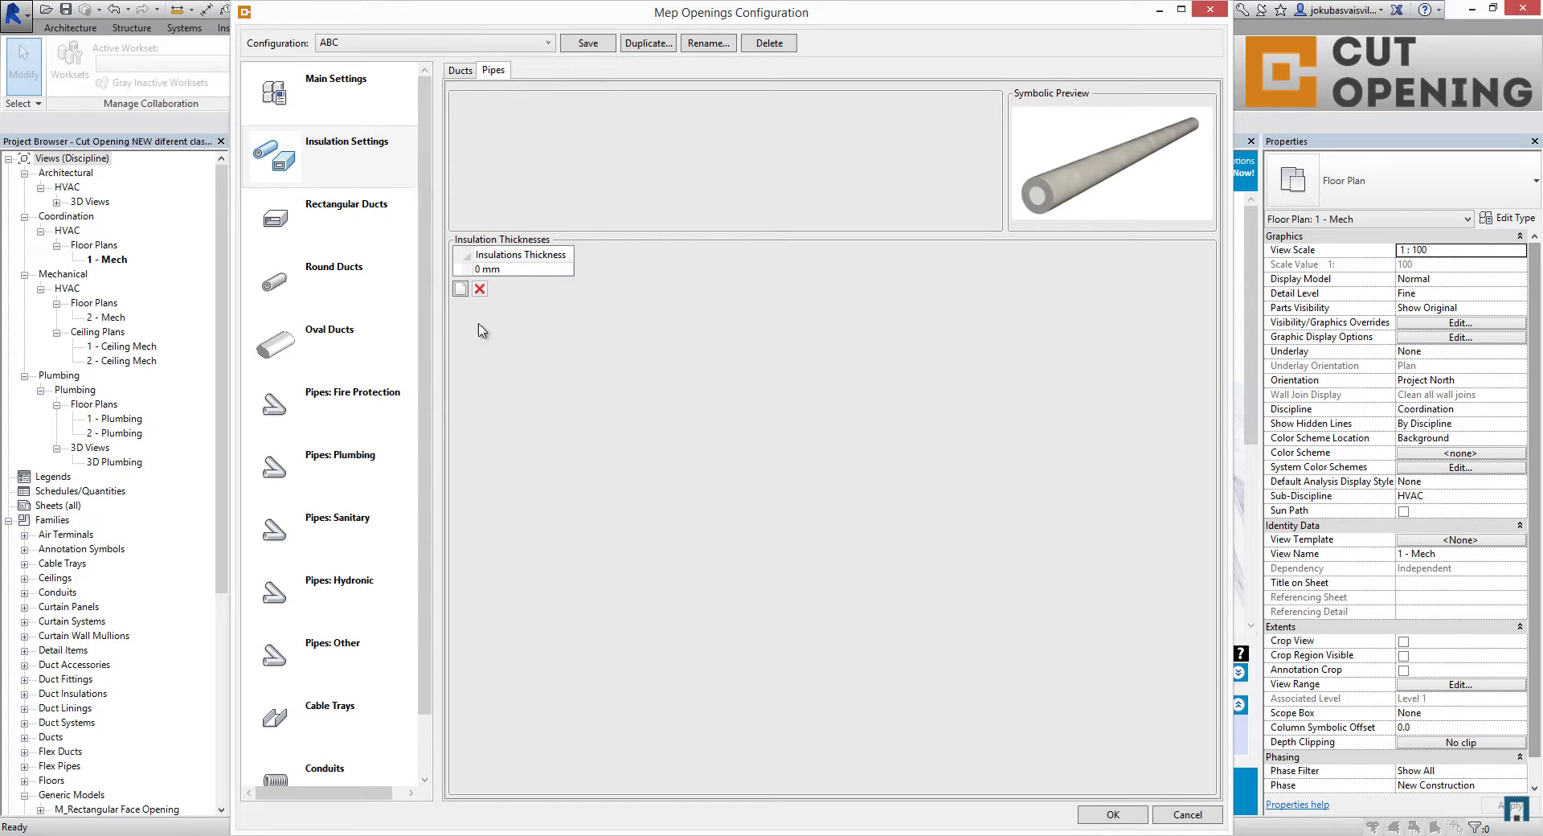
click(461, 289)
click(462, 302)
click(462, 314)
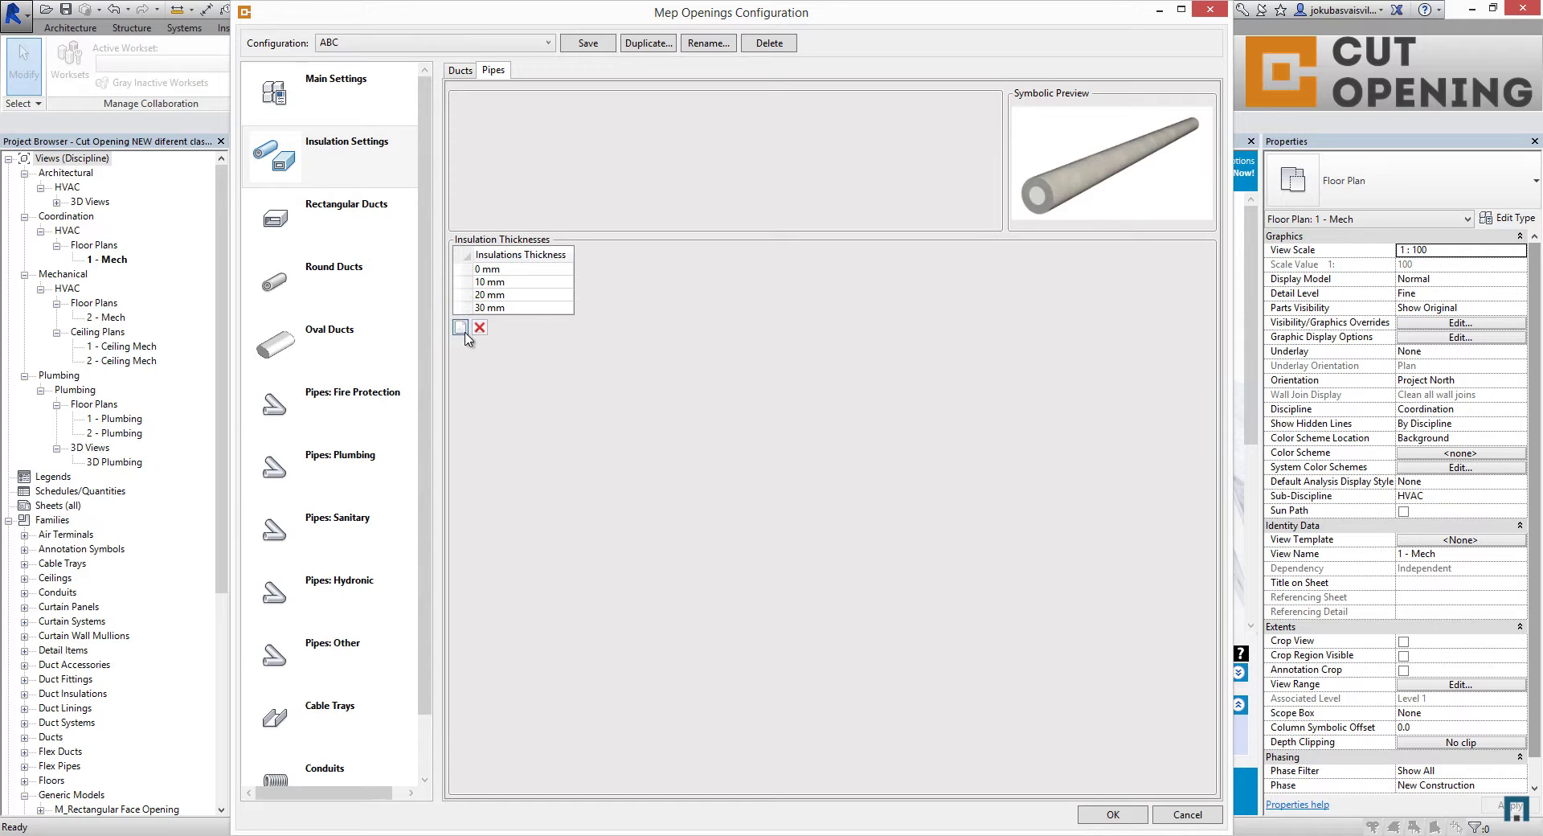
click(461, 327)
click(461, 340)
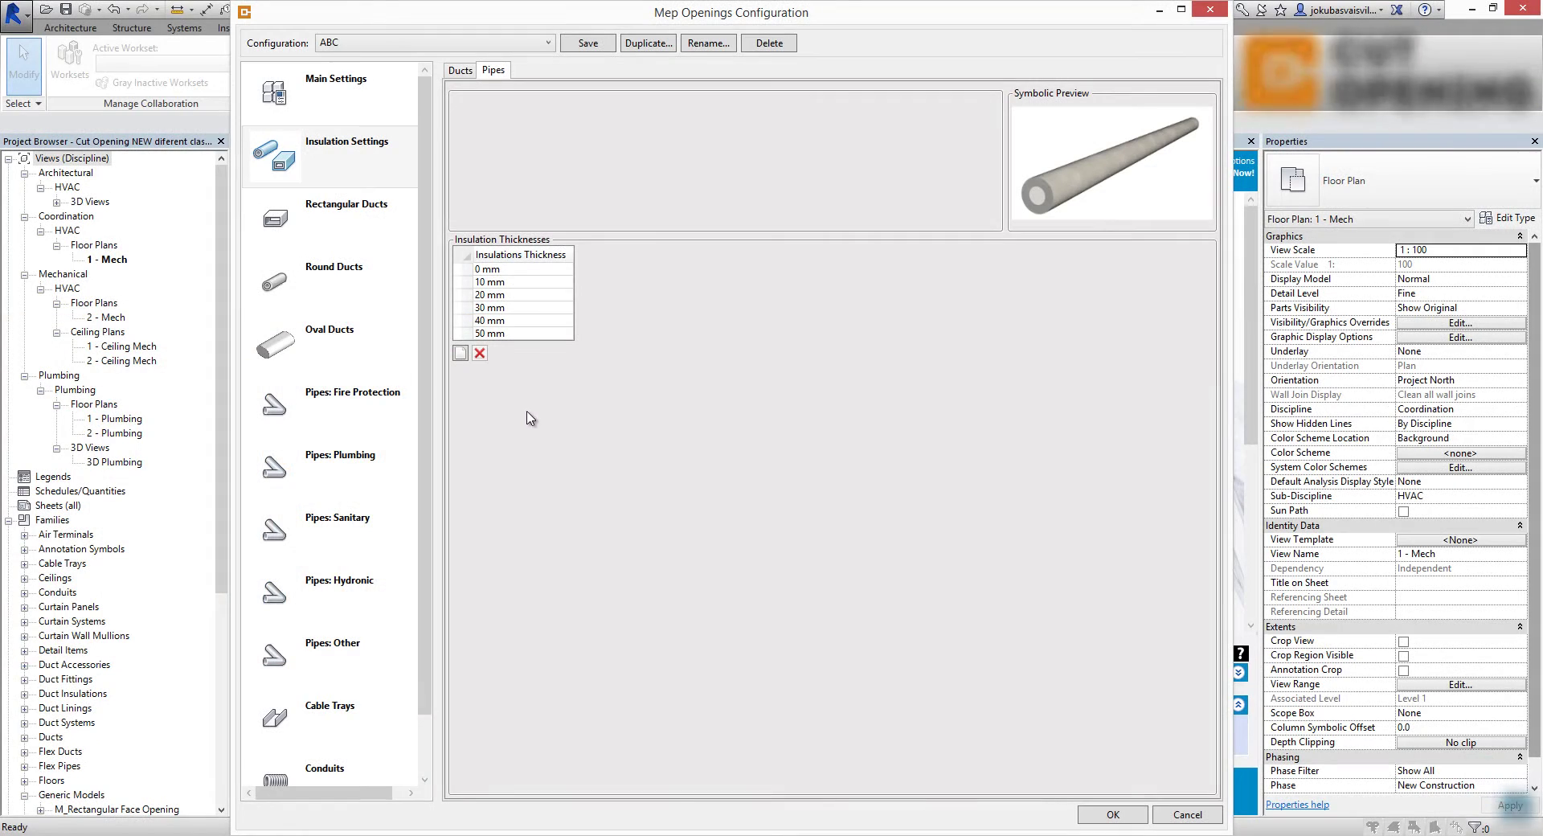
drag(427, 257, 431, 321)
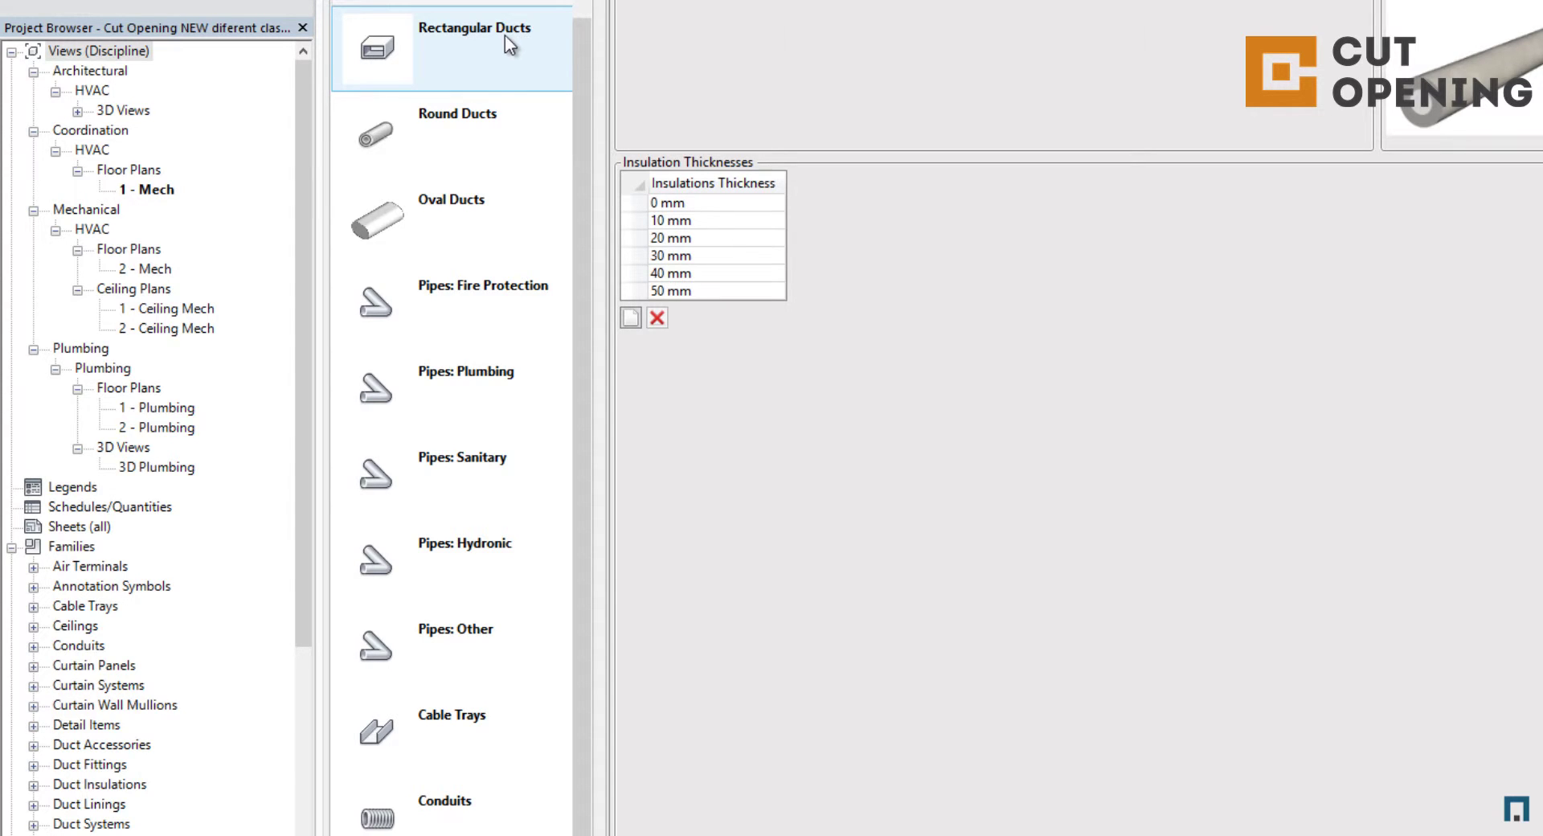
- Review each category from Rectangular Ducts to Conduits, ending back on Pipes: Other
click(437, 43)
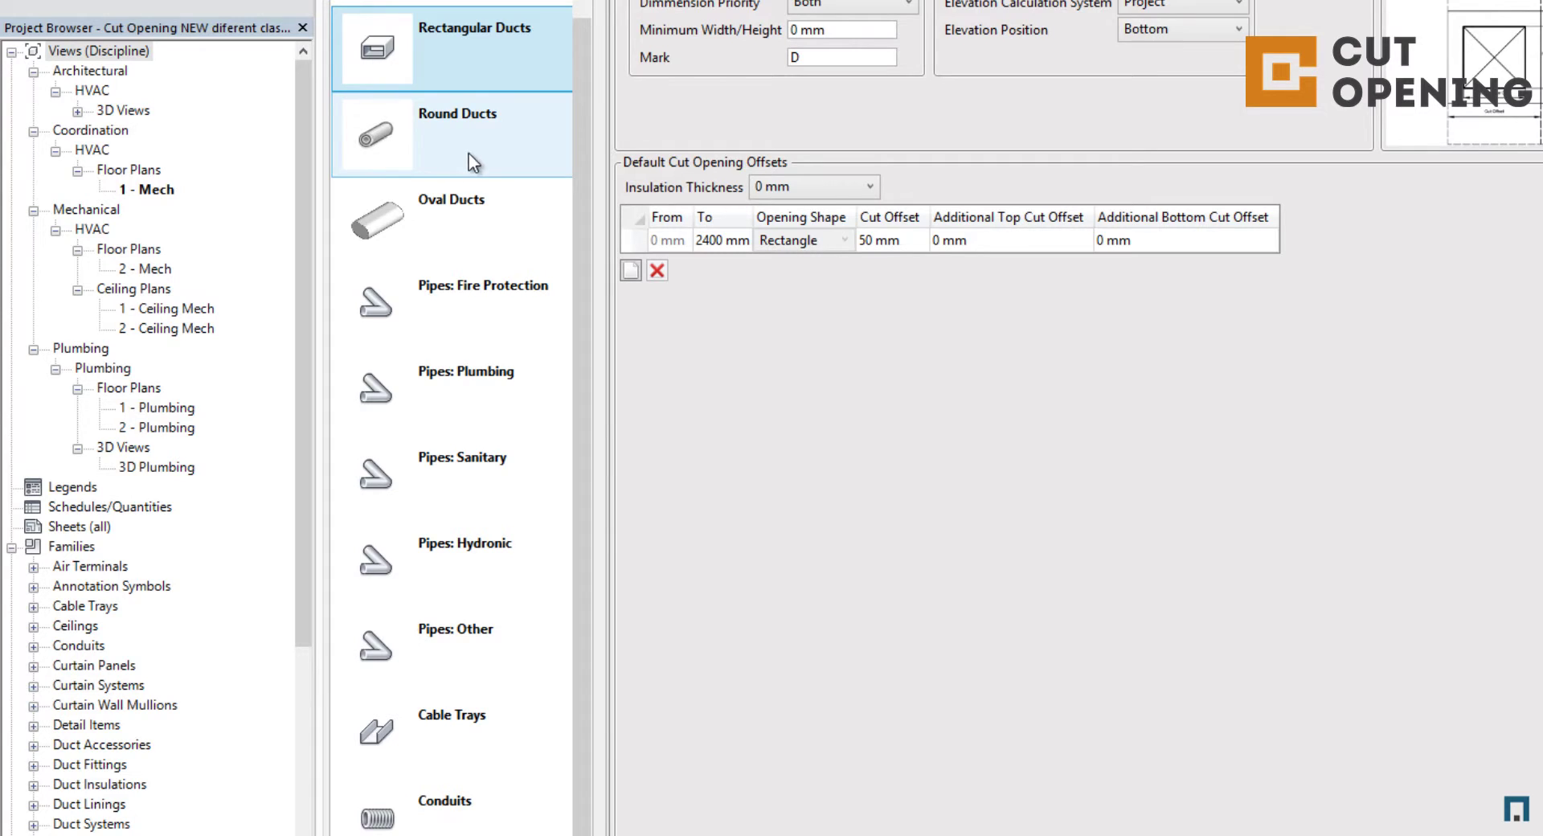
click(469, 145)
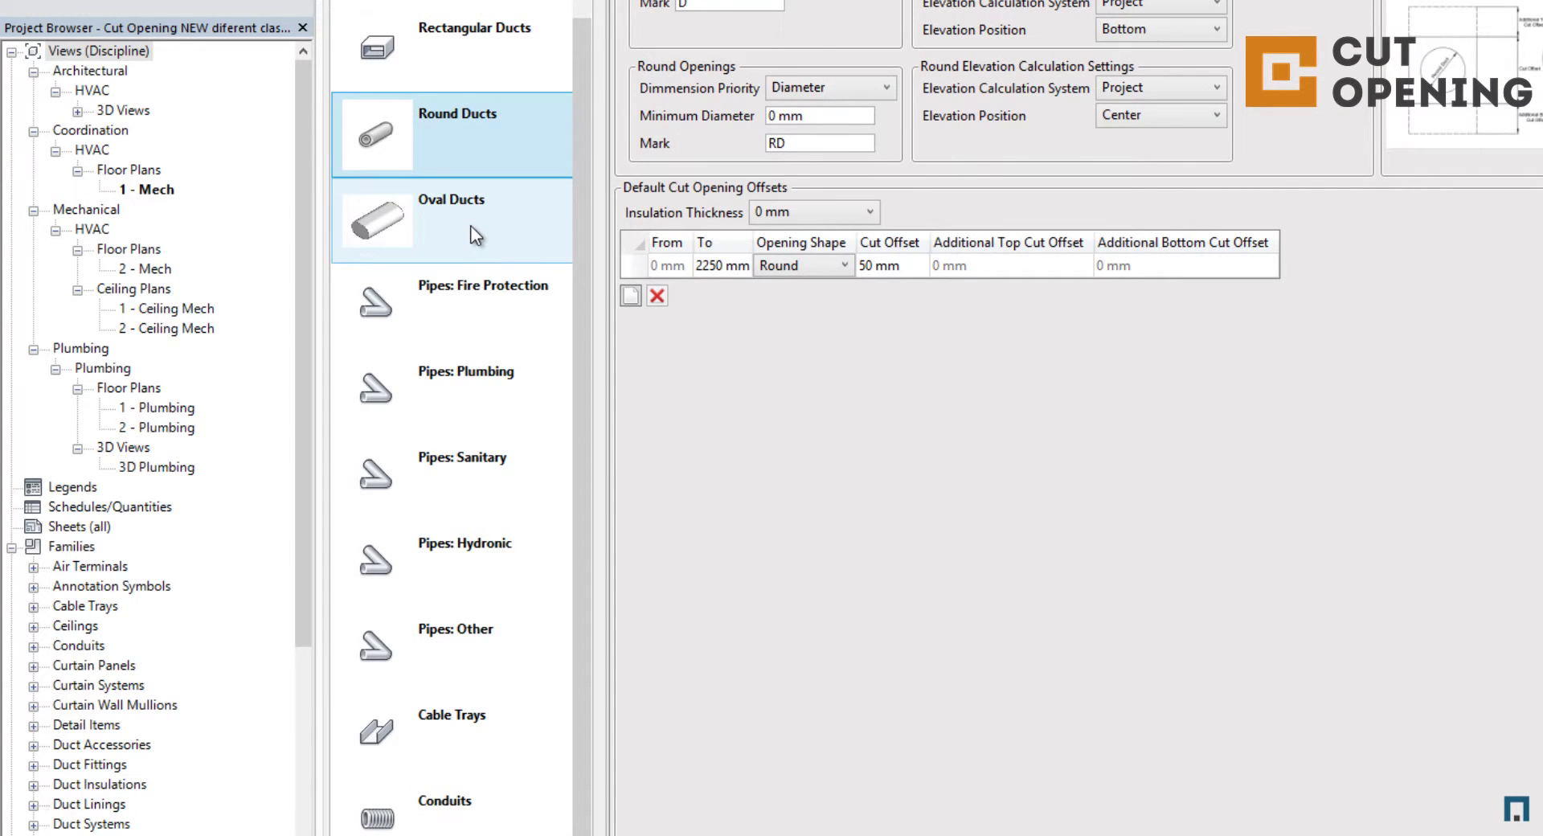
click(470, 226)
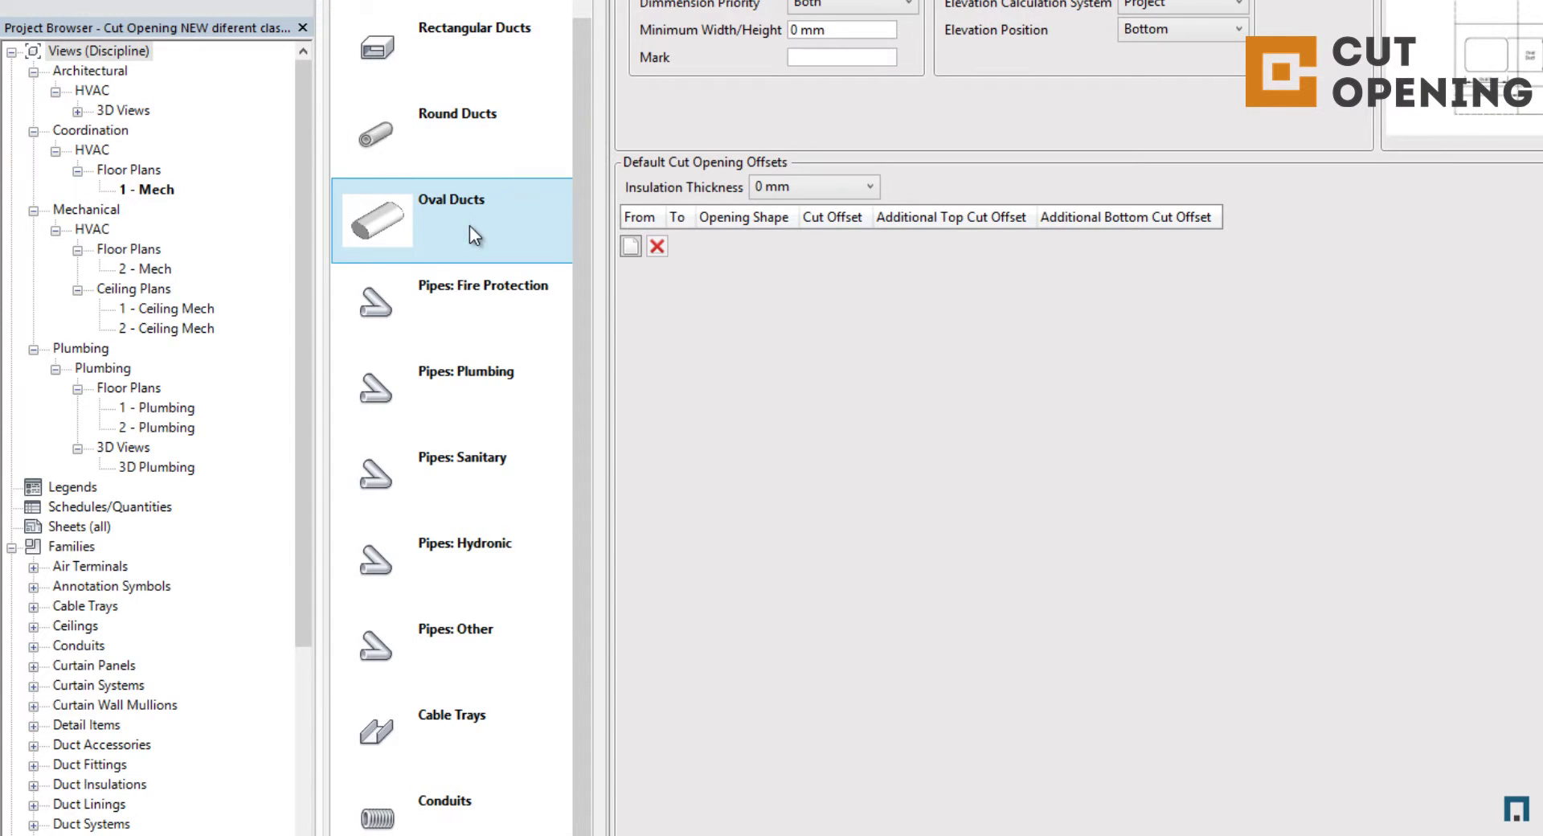
click(490, 312)
click(499, 390)
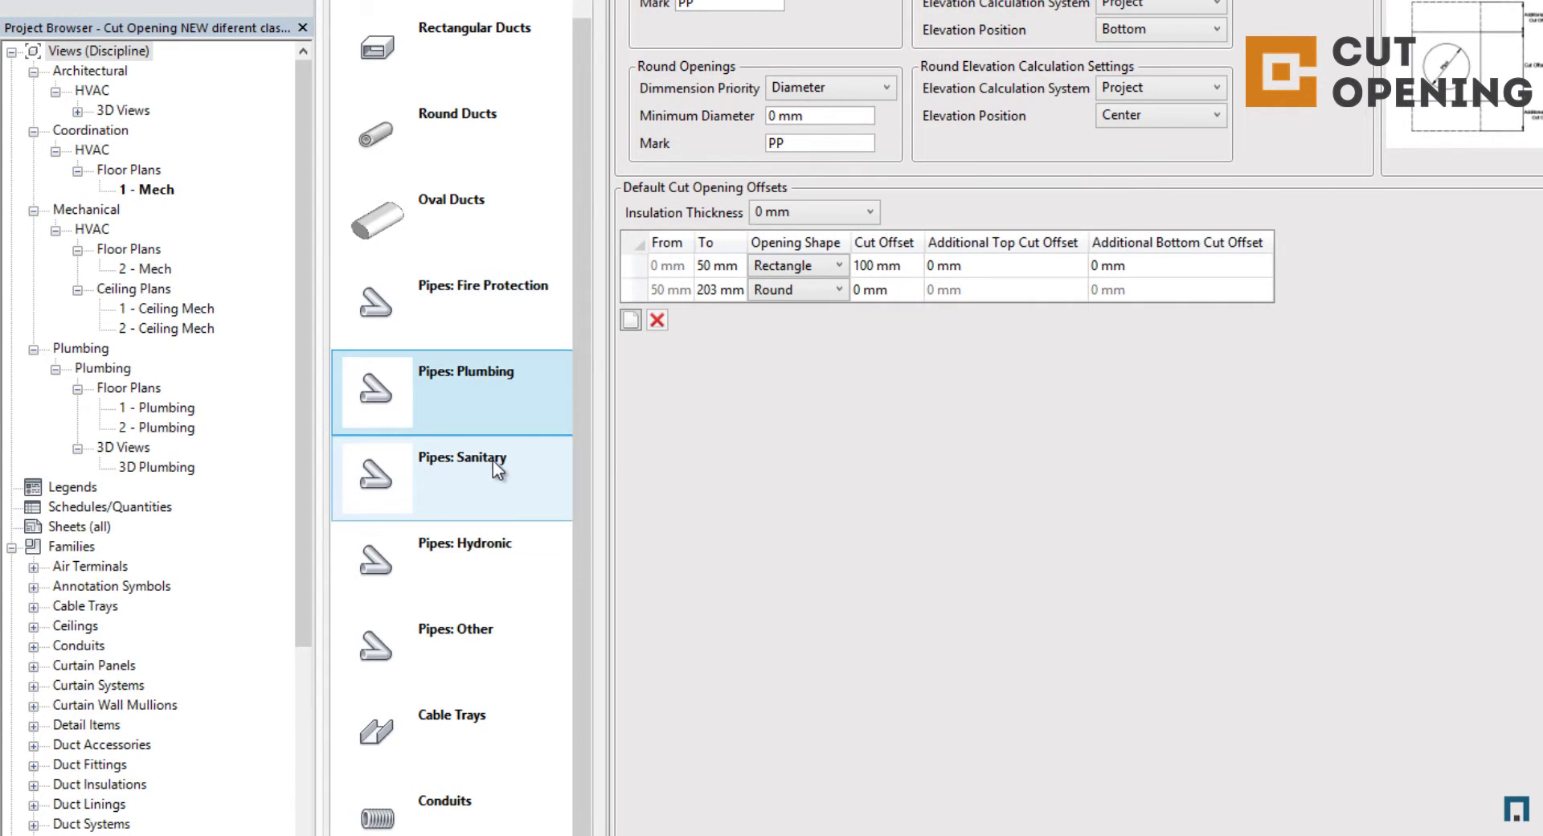
click(490, 470)
click(481, 555)
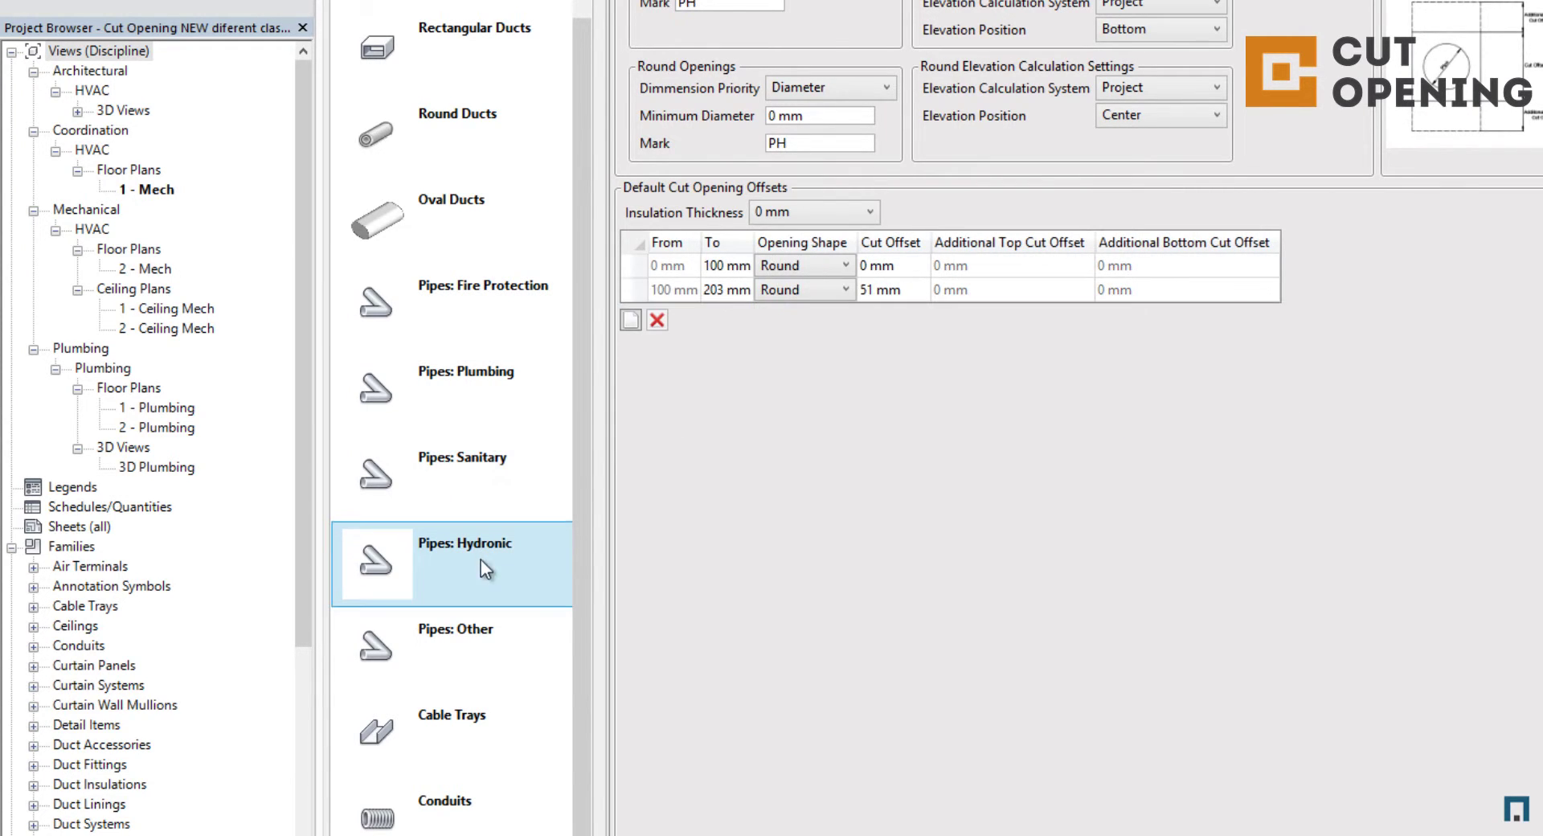
click(498, 649)
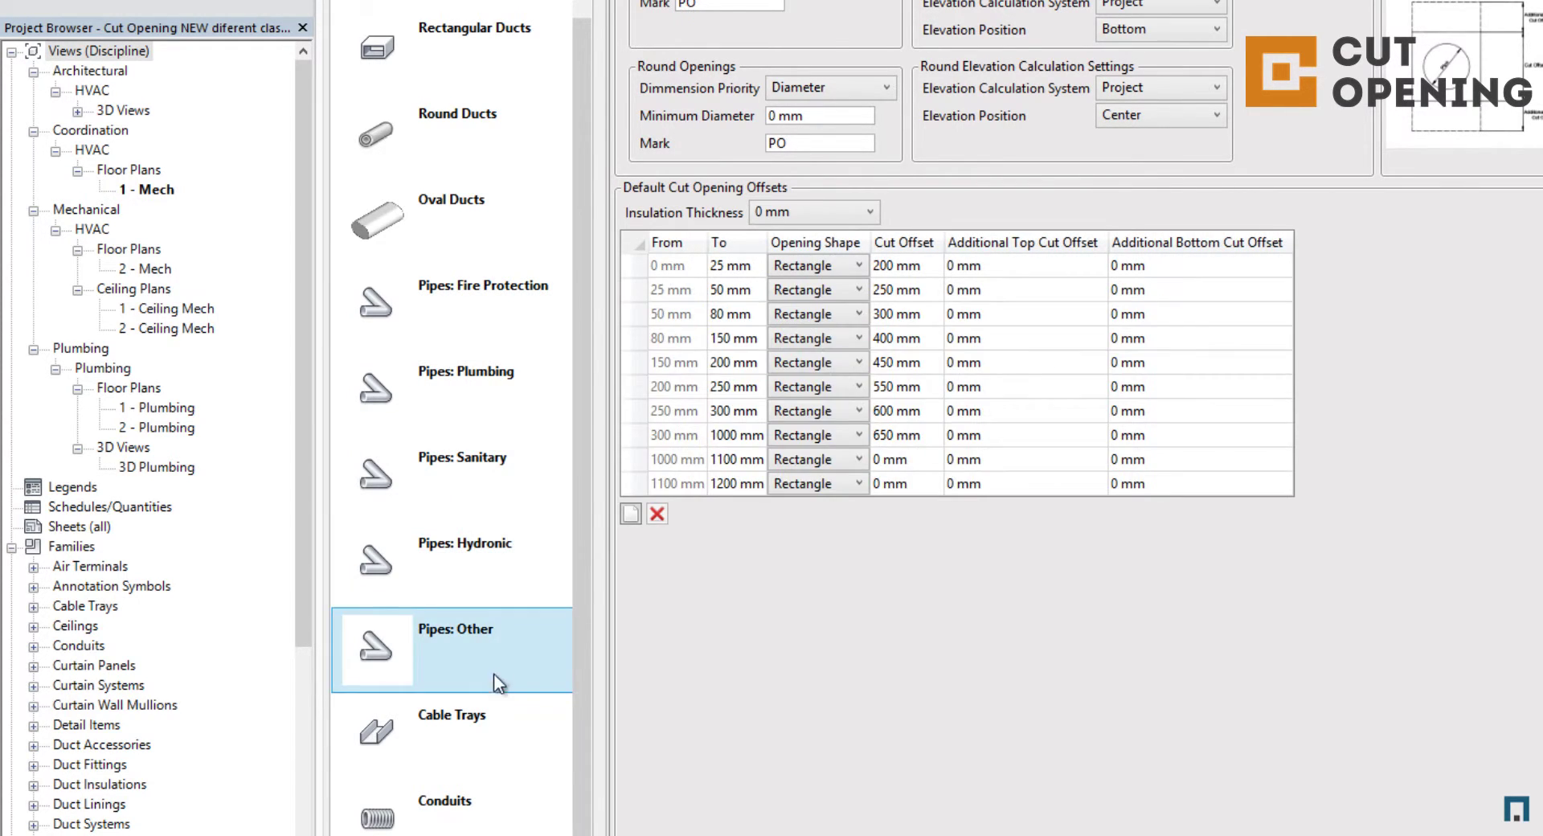
click(479, 729)
click(470, 822)
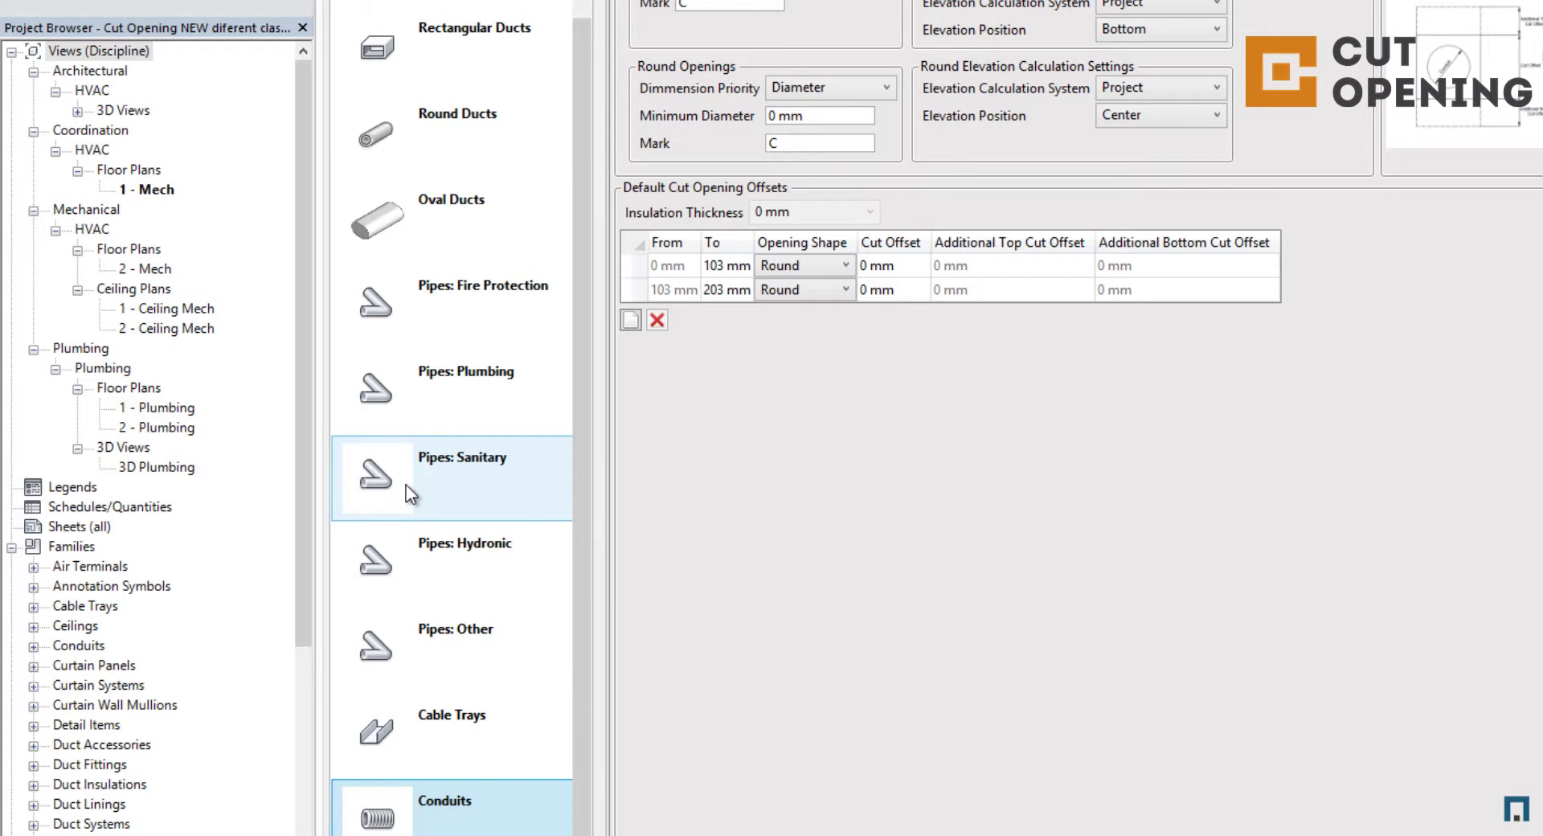
click(432, 643)
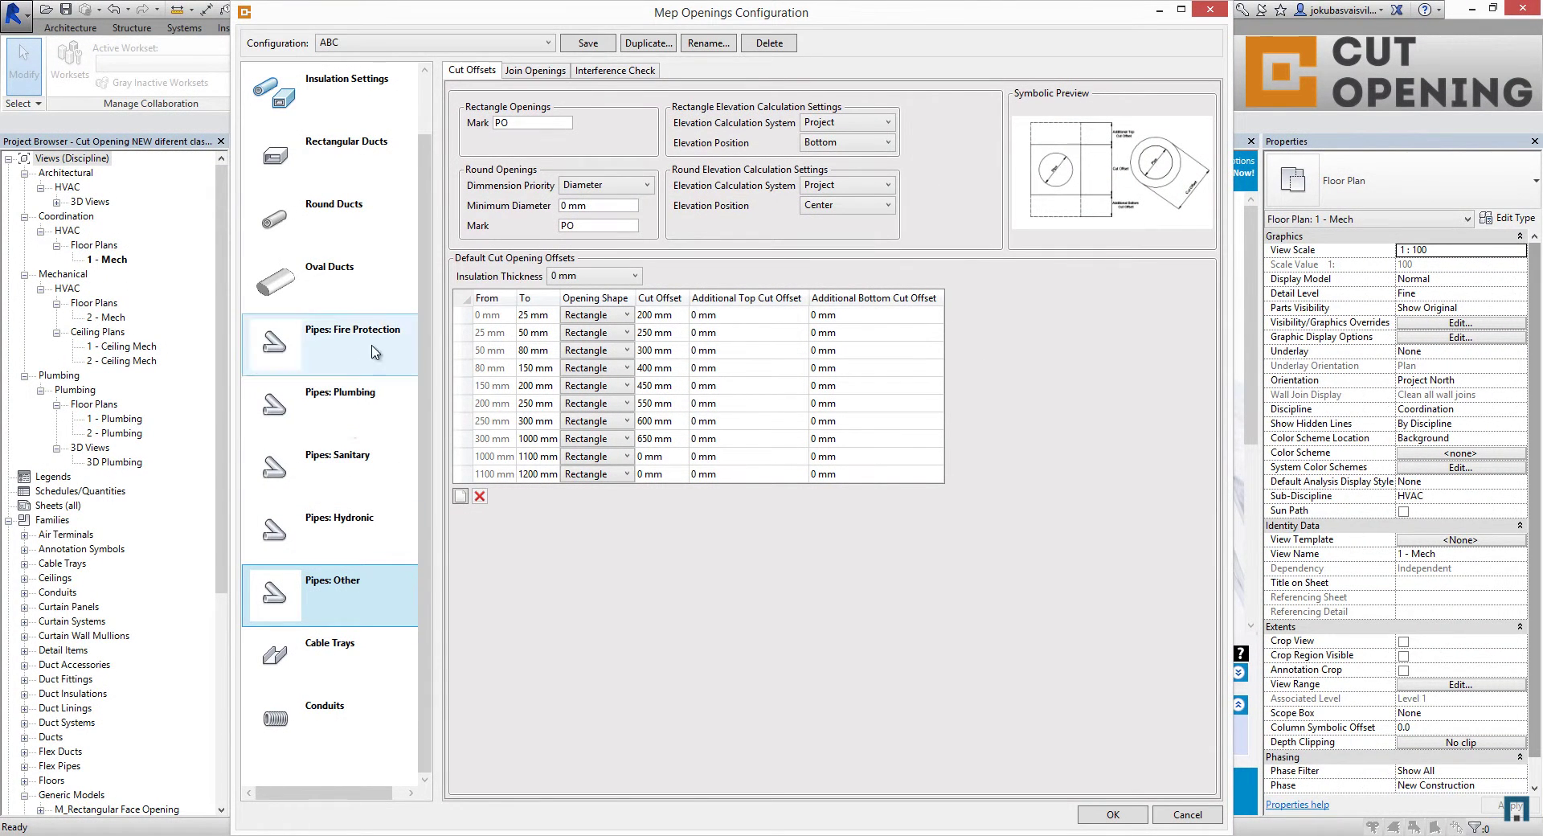
- Check the PO opening marks and set the minimum round opening diameter to 100 mm
double_click(500, 123)
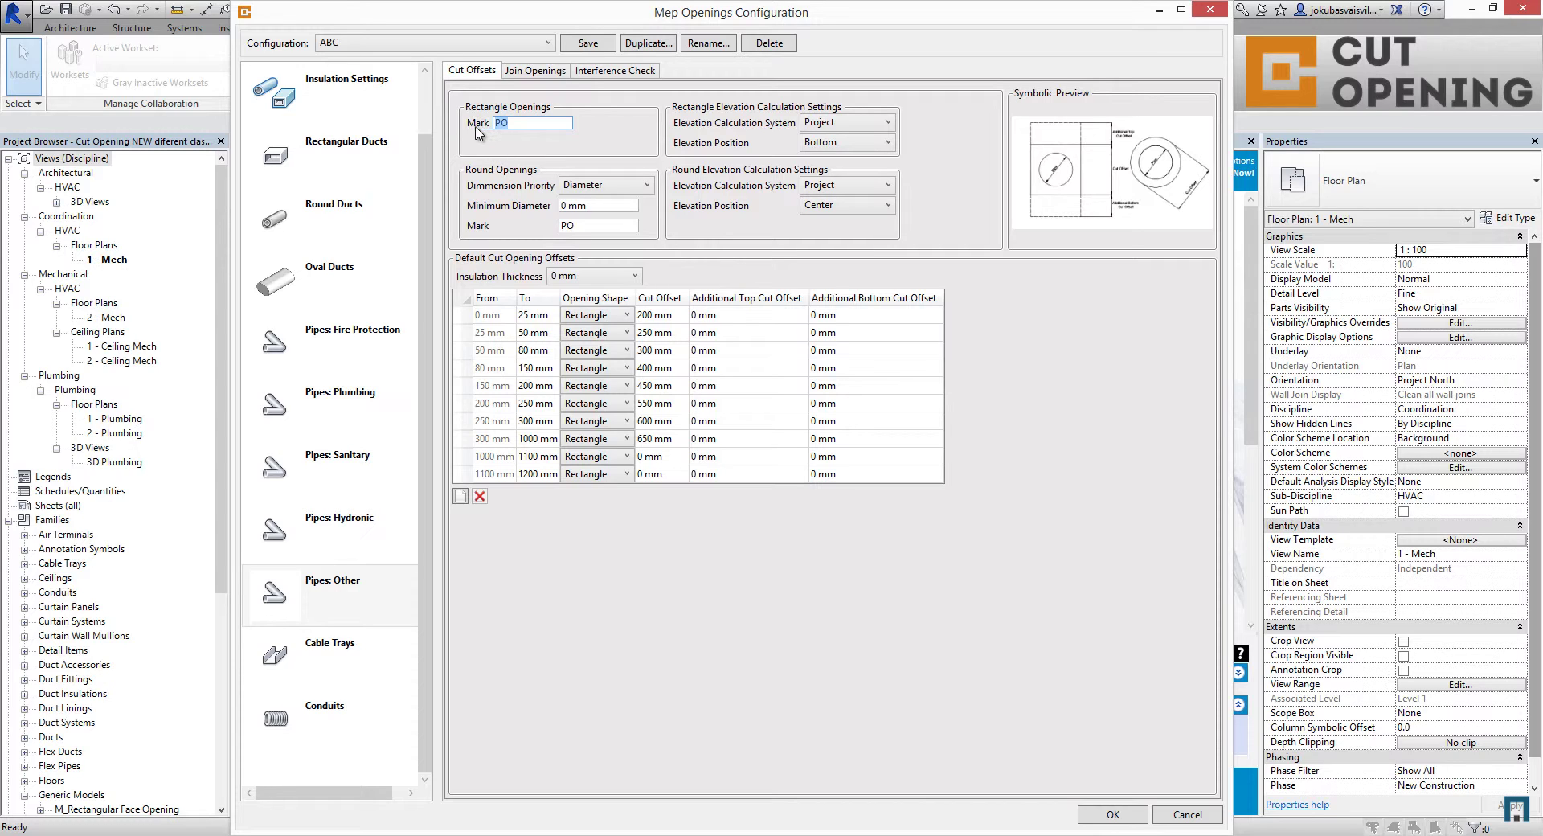
double_click(513, 123)
click(507, 123)
double_click(565, 227)
key(shift+Tab)
text(100)
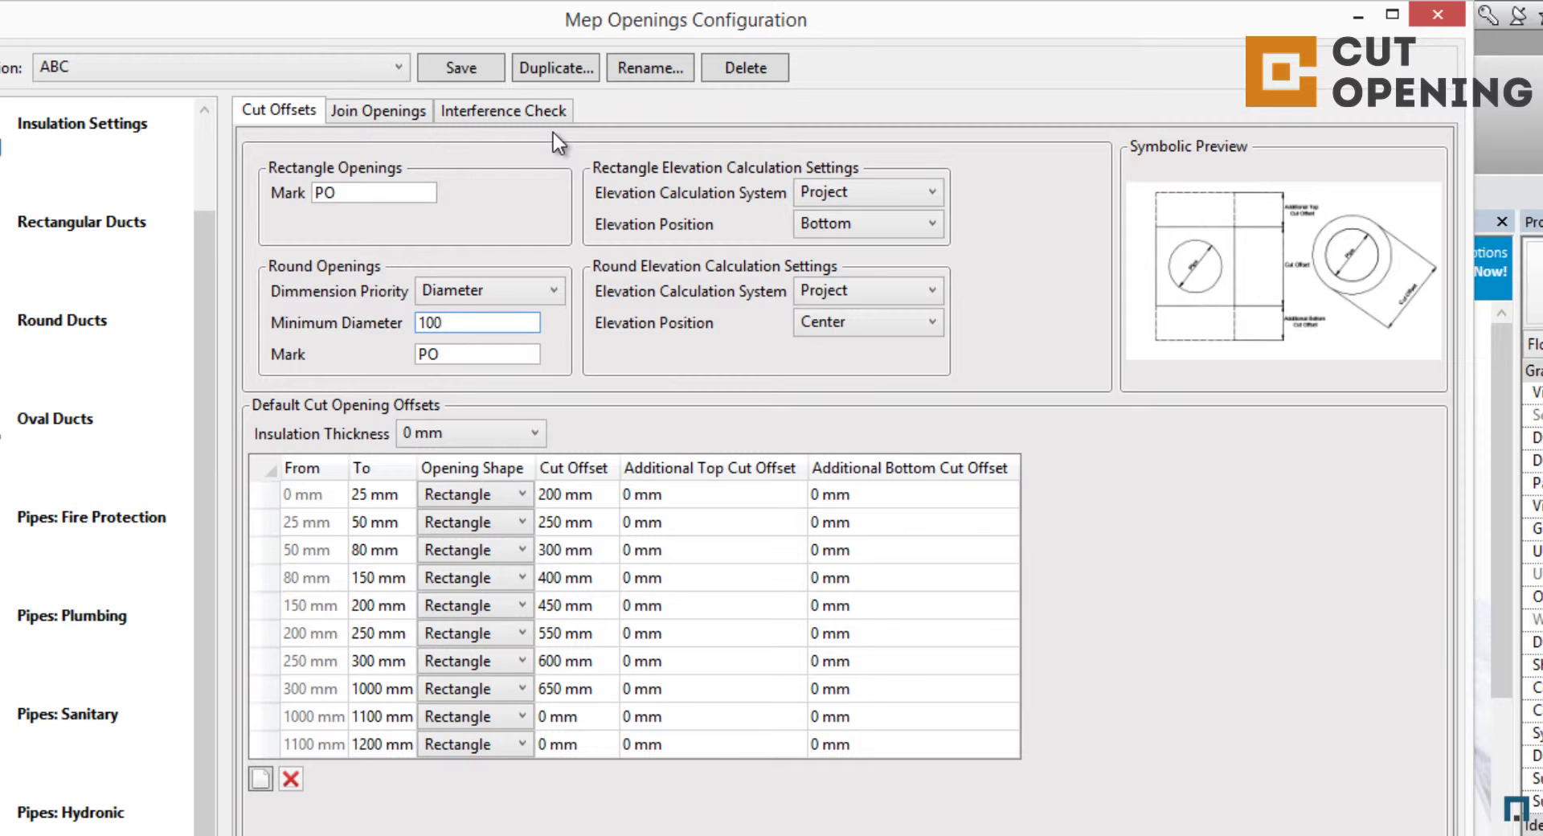
mouse_move(736, 194)
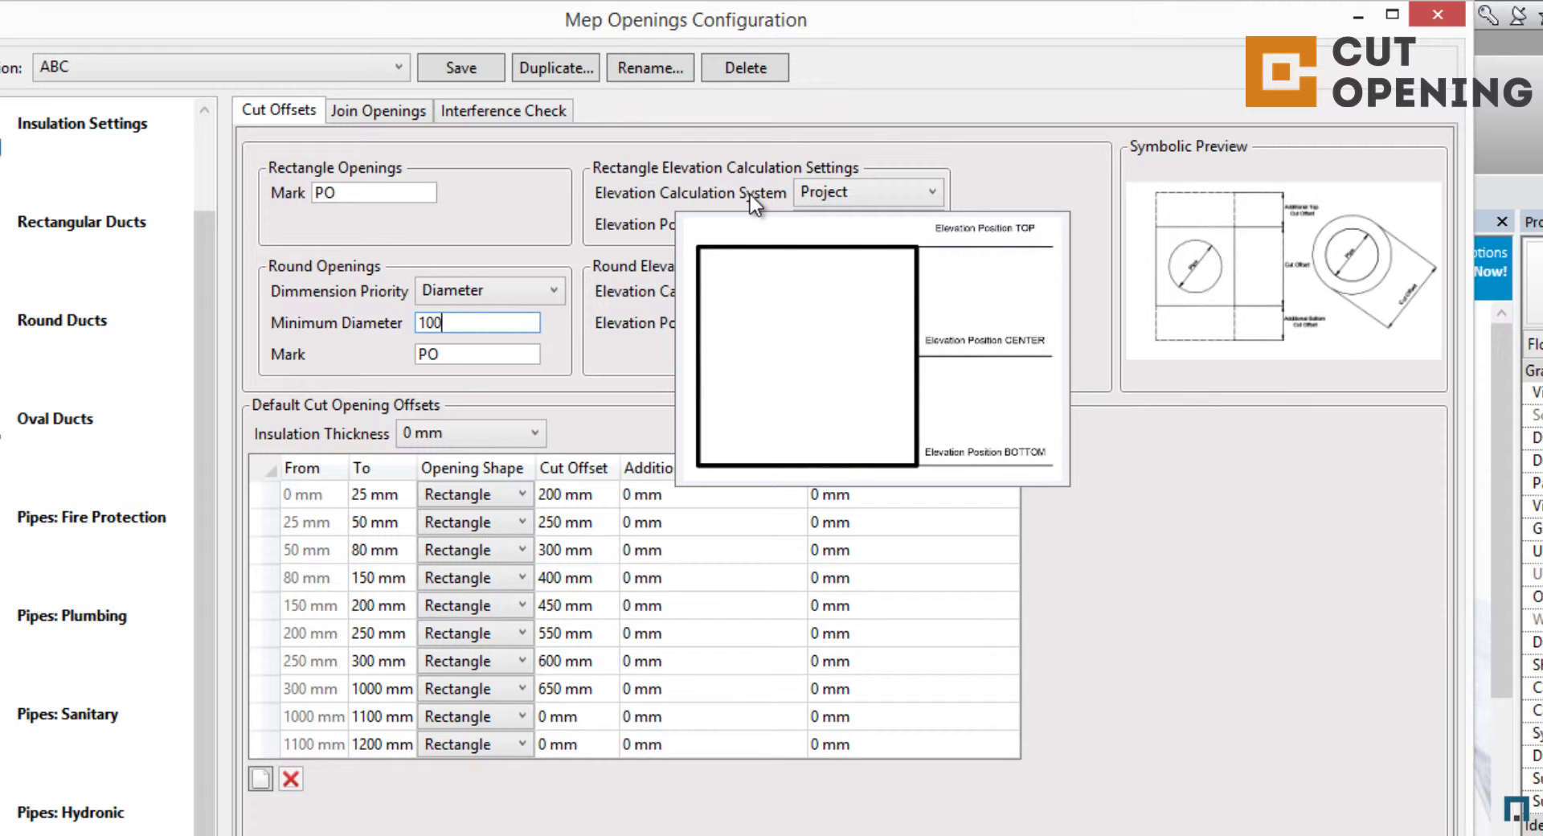
click(847, 193)
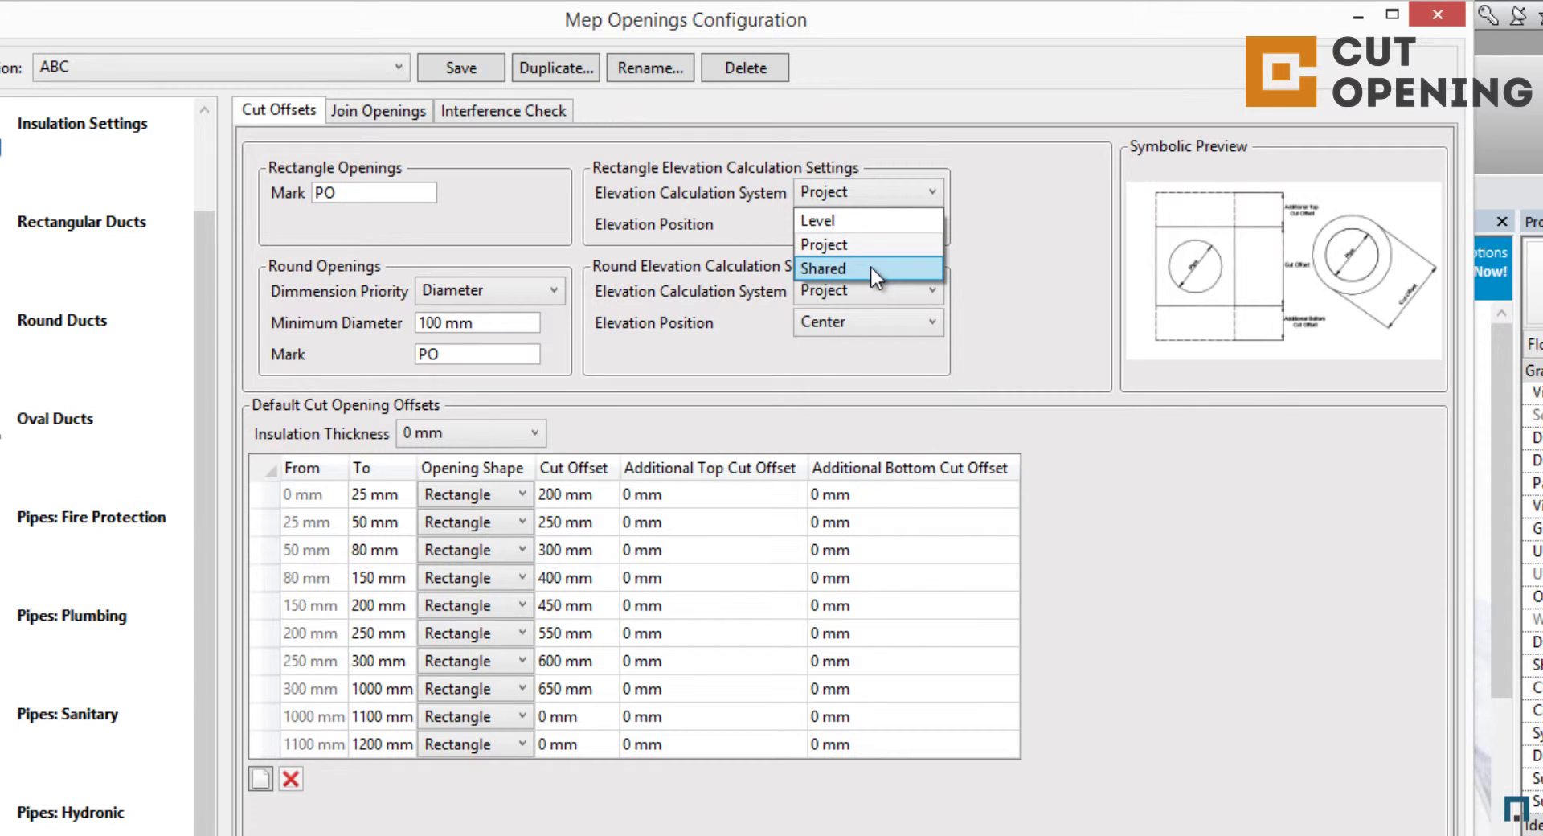
click(720, 226)
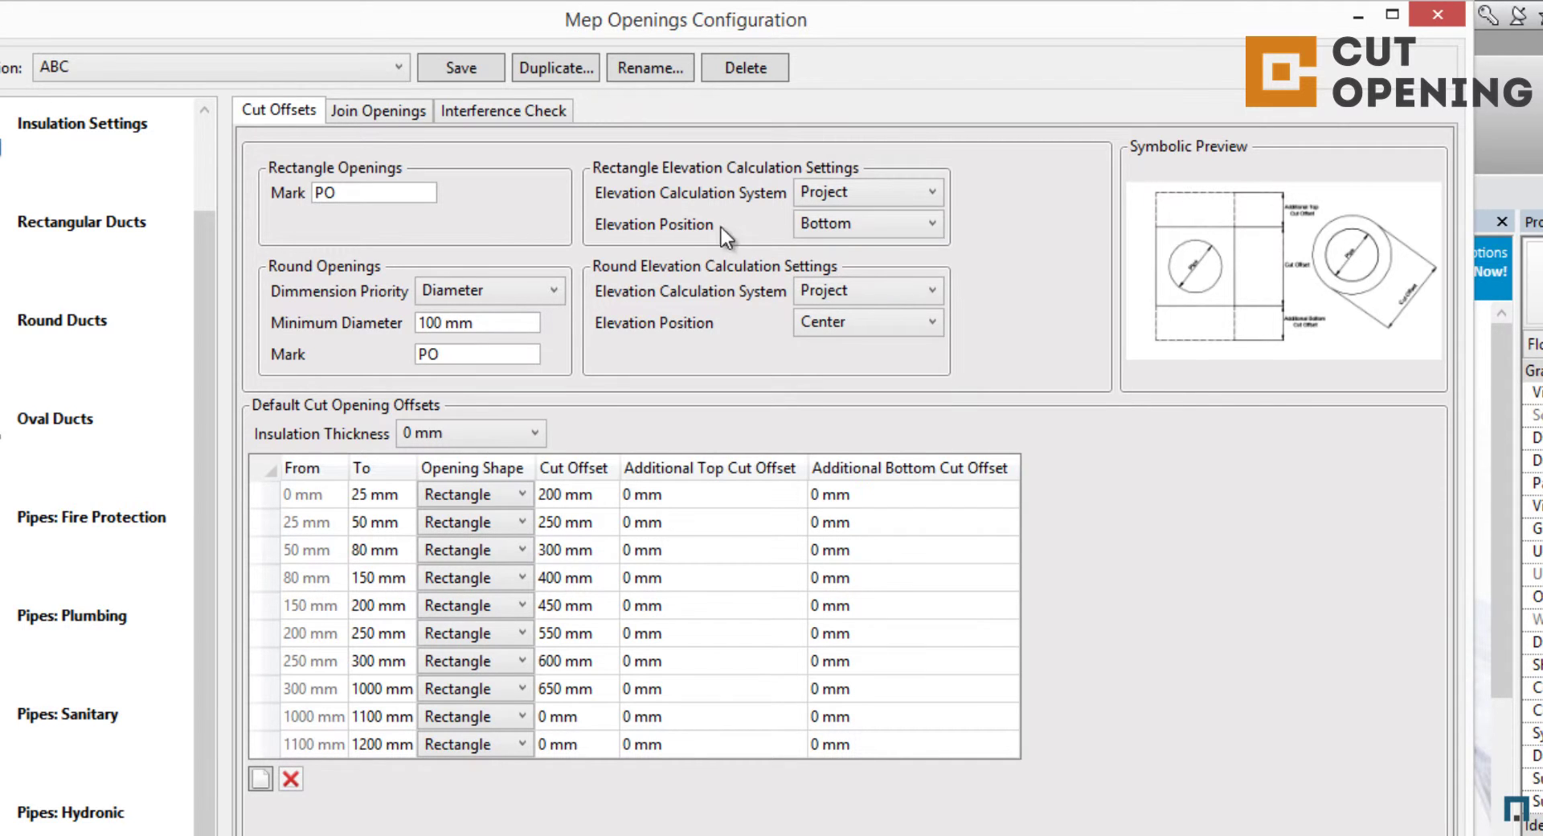
click(932, 223)
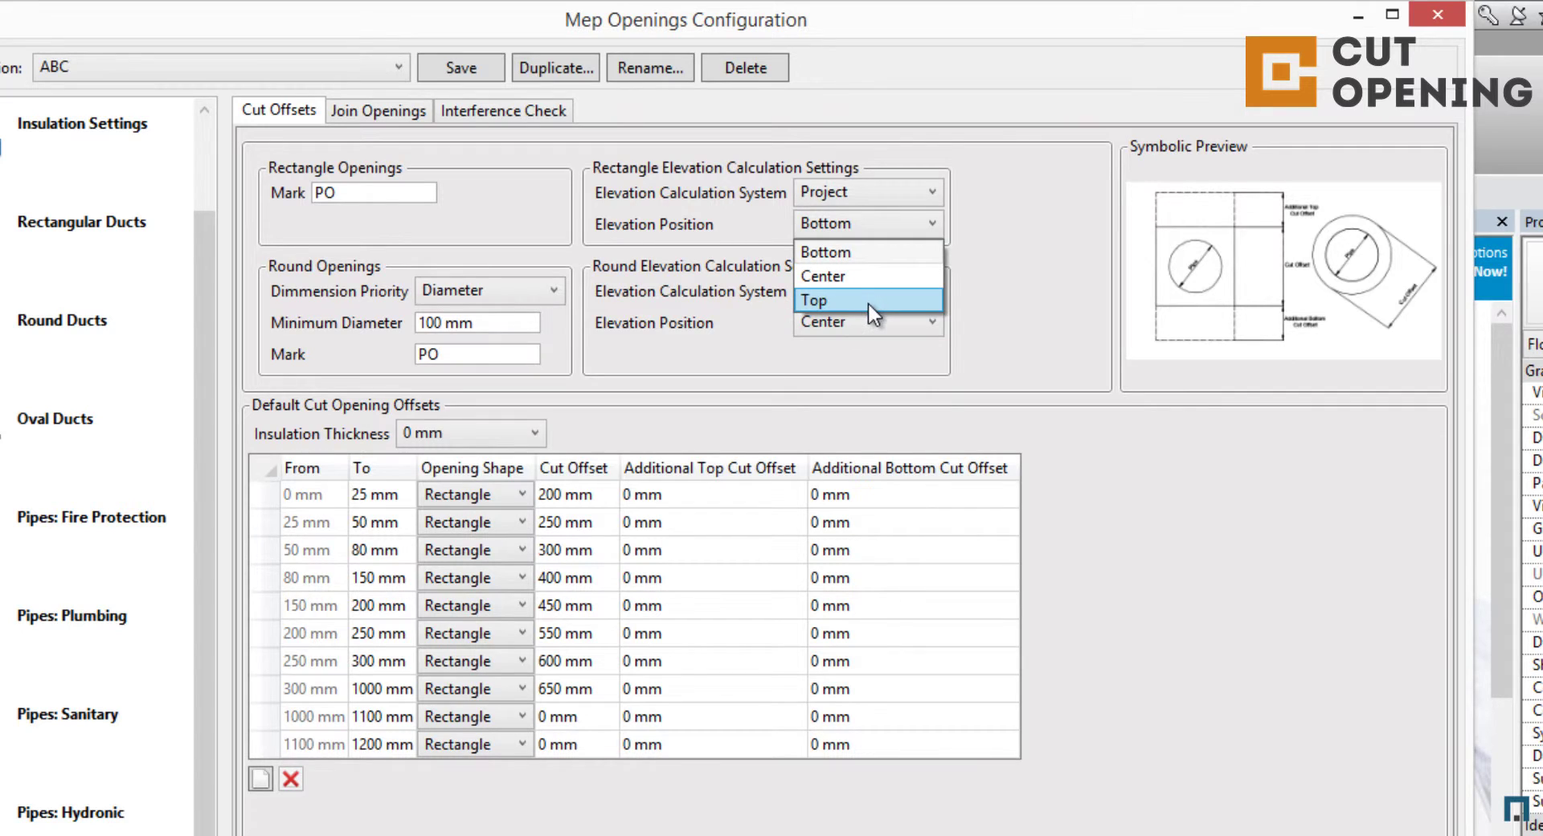
click(956, 350)
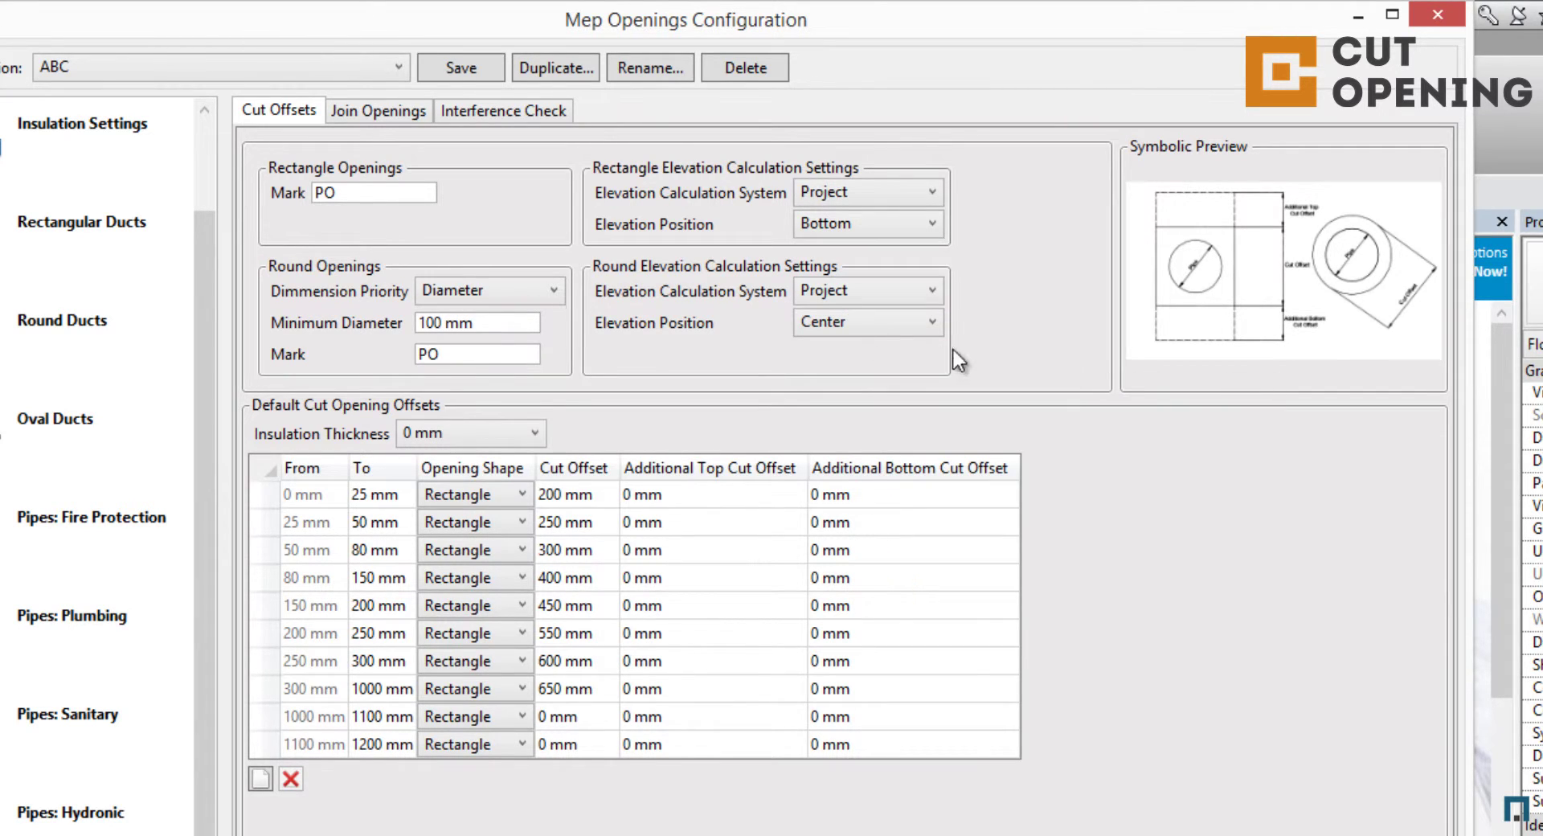
mouse_move(852, 336)
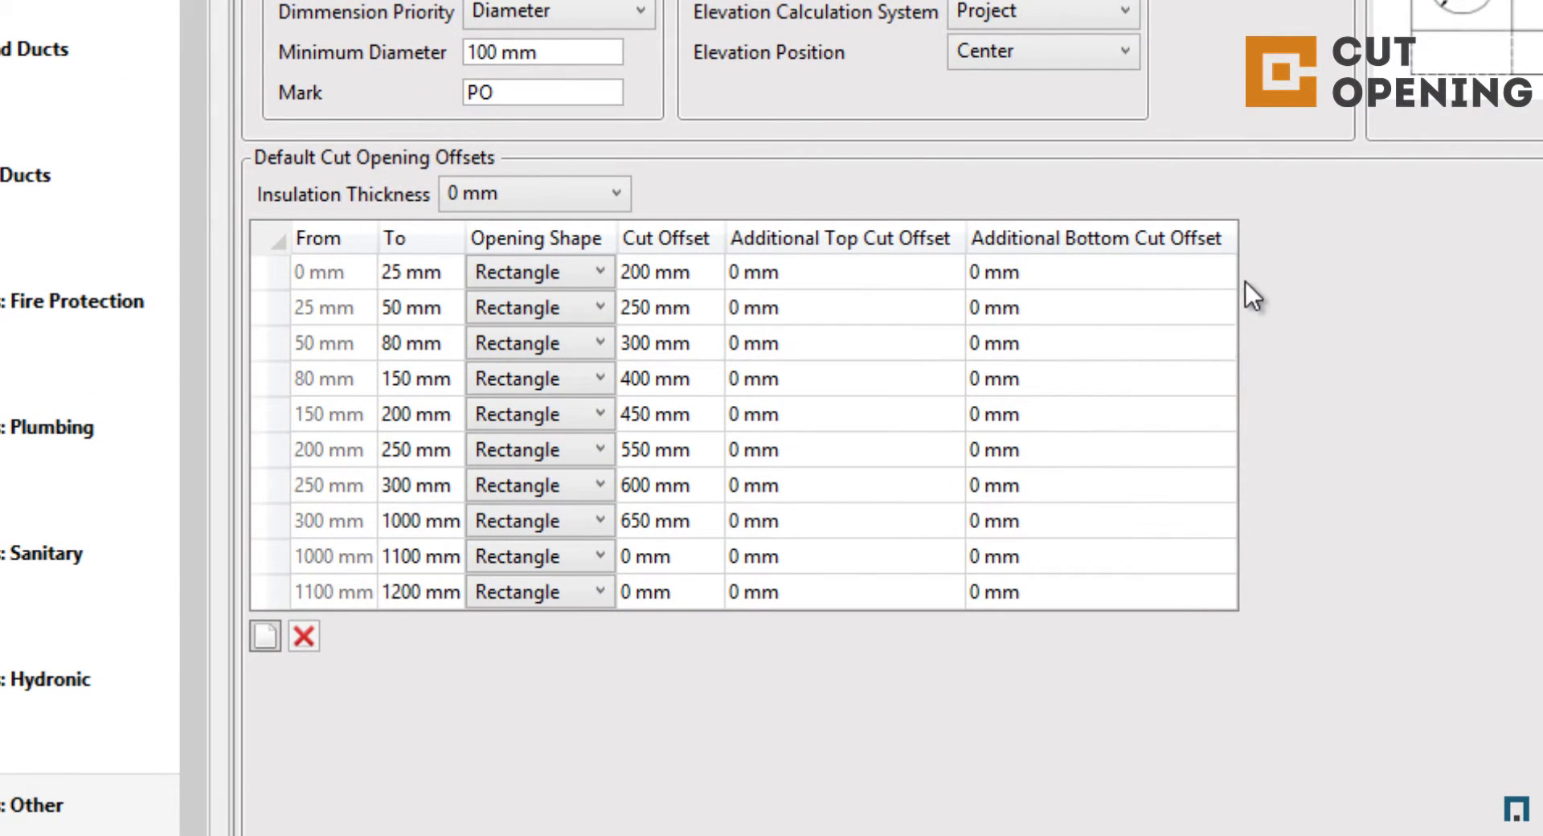
- Review the first rows' size ranges, Rectangle shape and 200/250 mm cut offsets
click(412, 274)
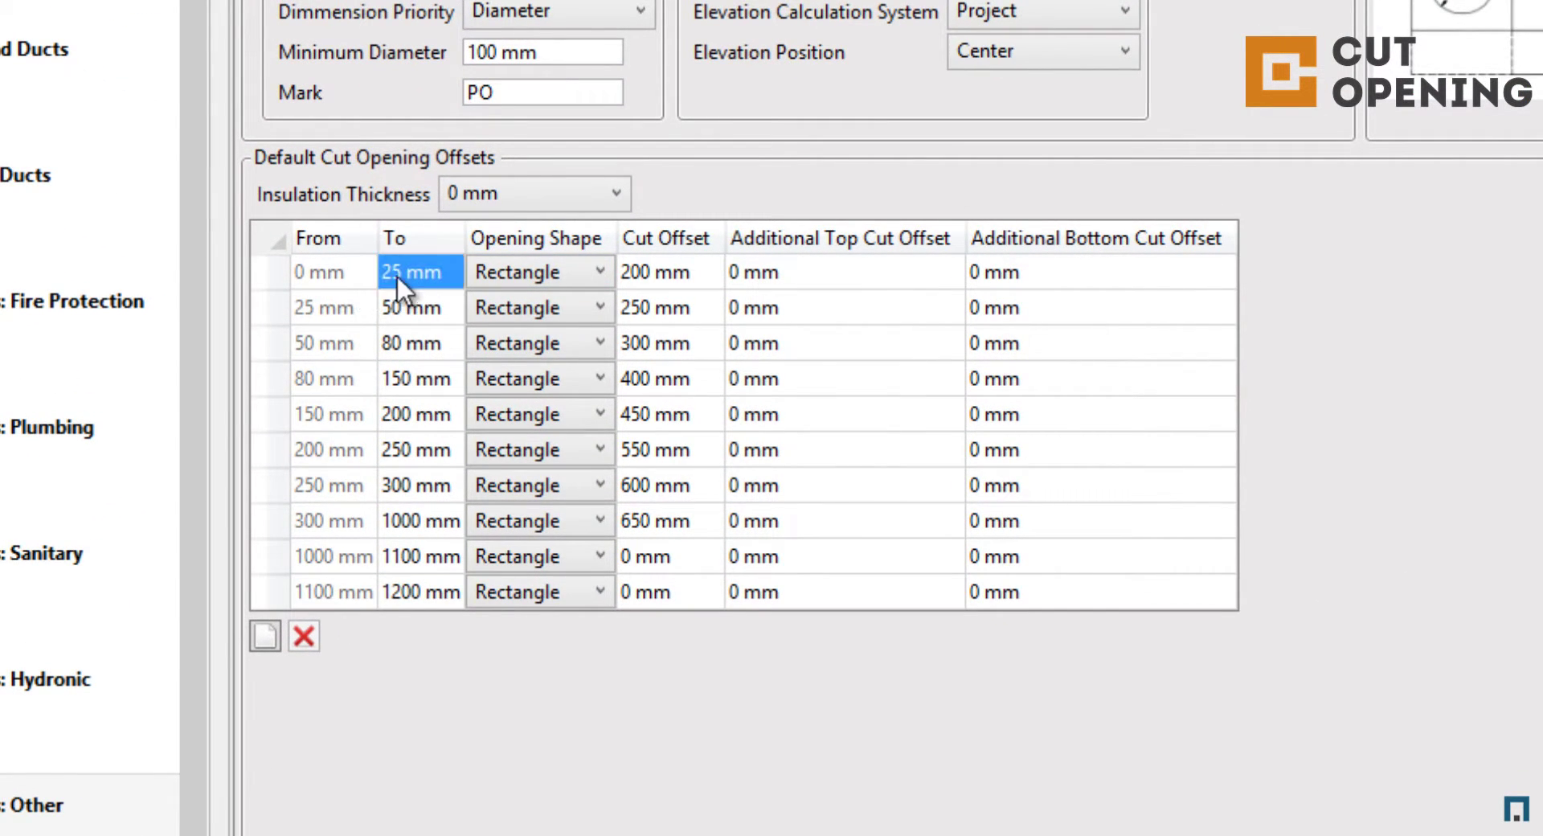
click(346, 285)
shift+click(313, 278)
click(311, 273)
click(414, 276)
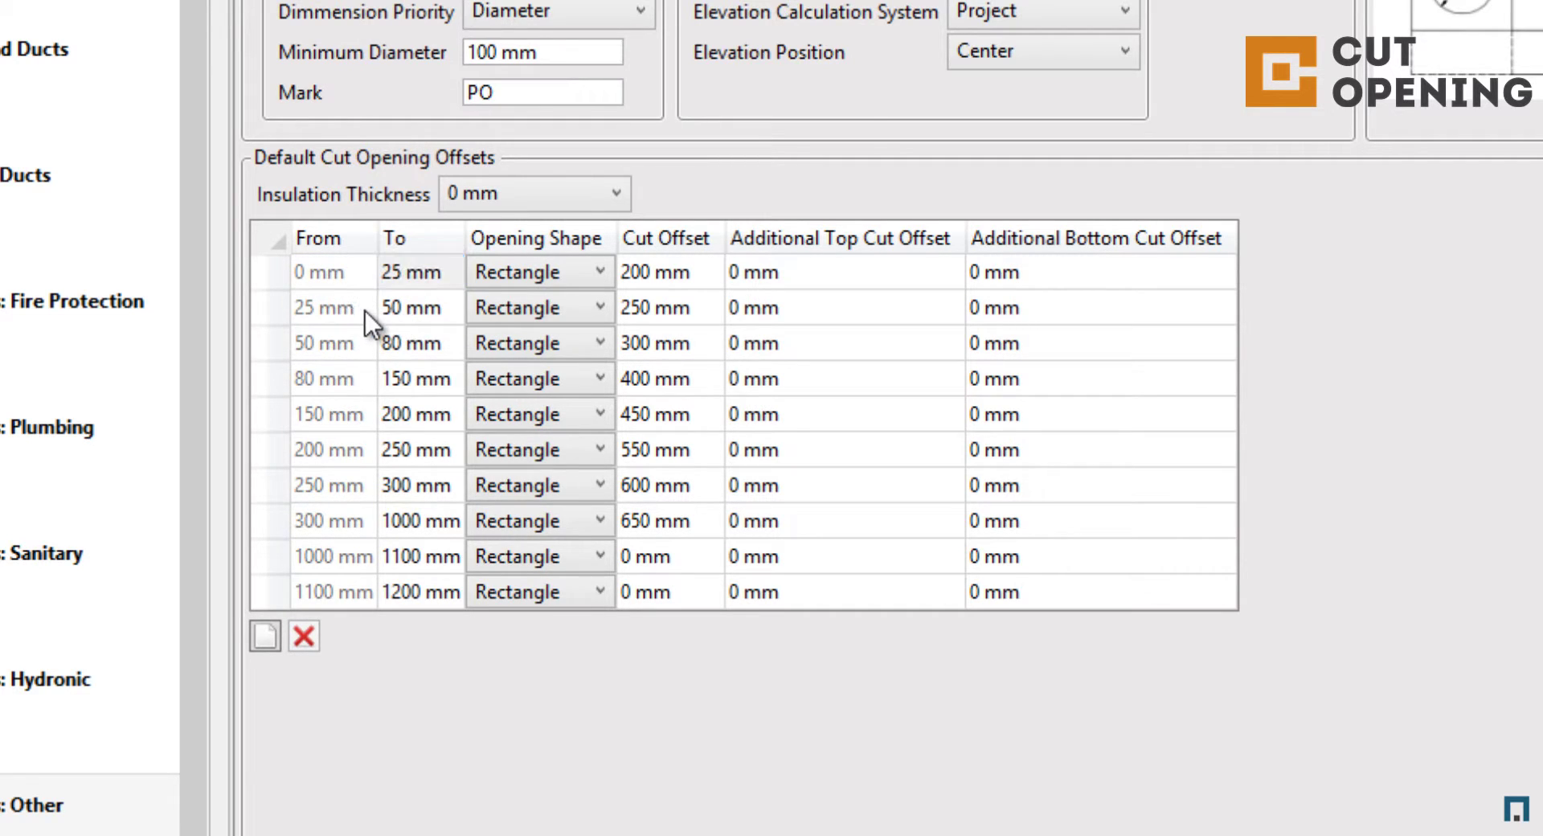
click(418, 312)
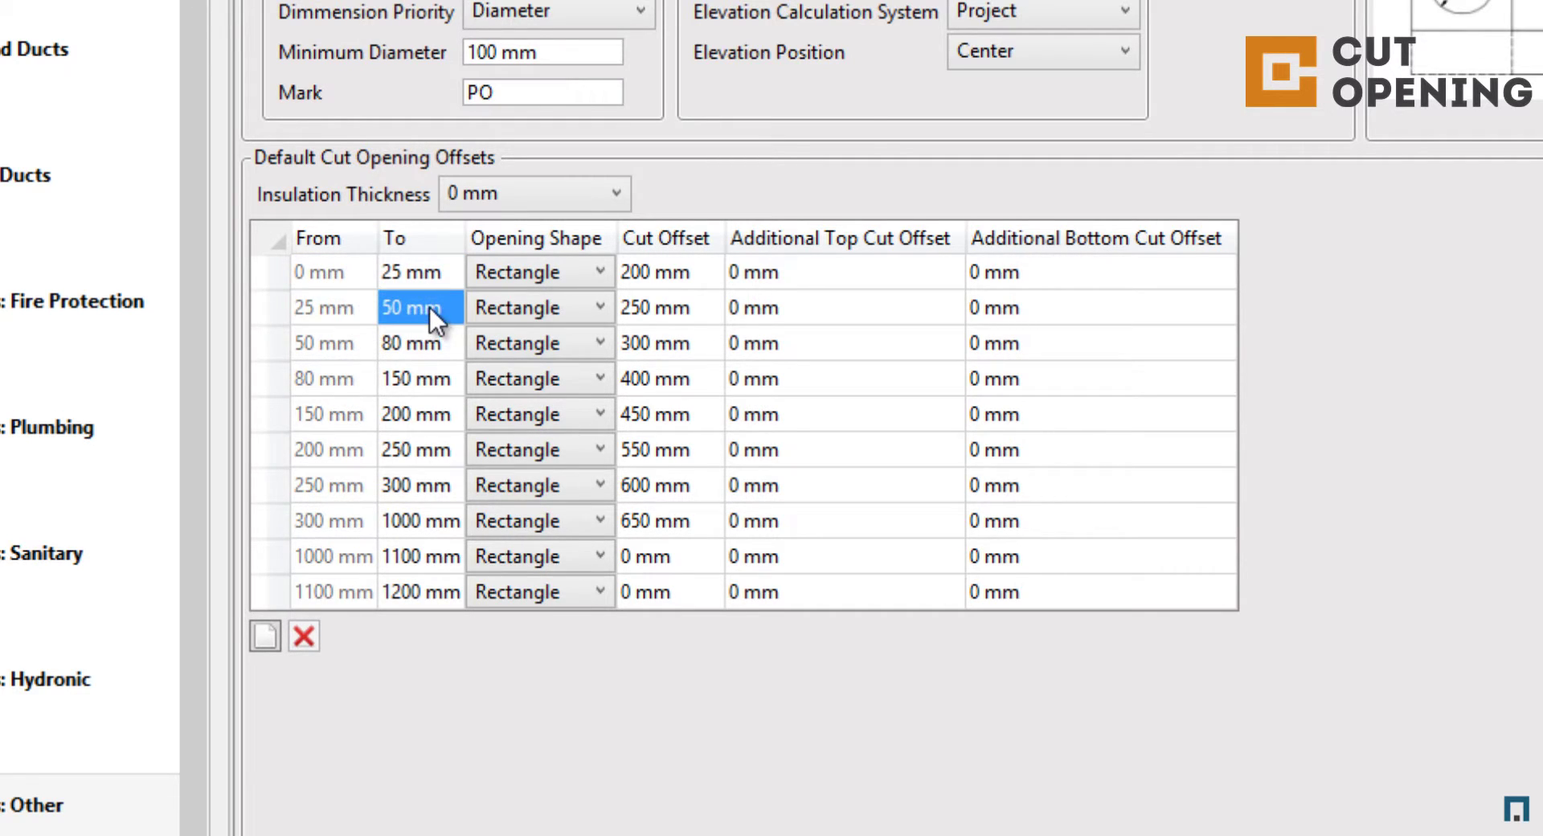
click(580, 273)
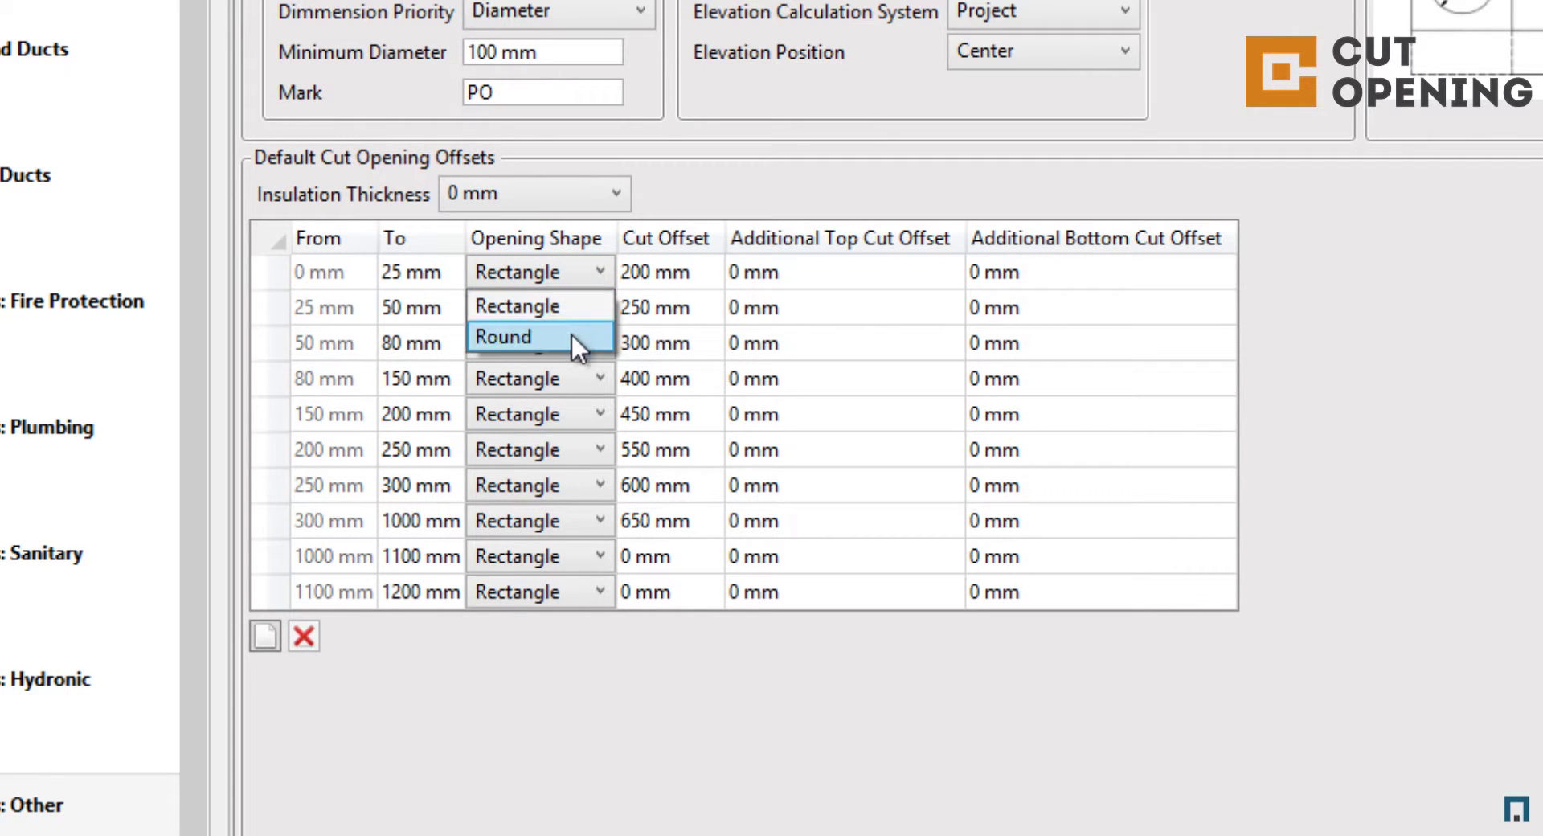
click(593, 267)
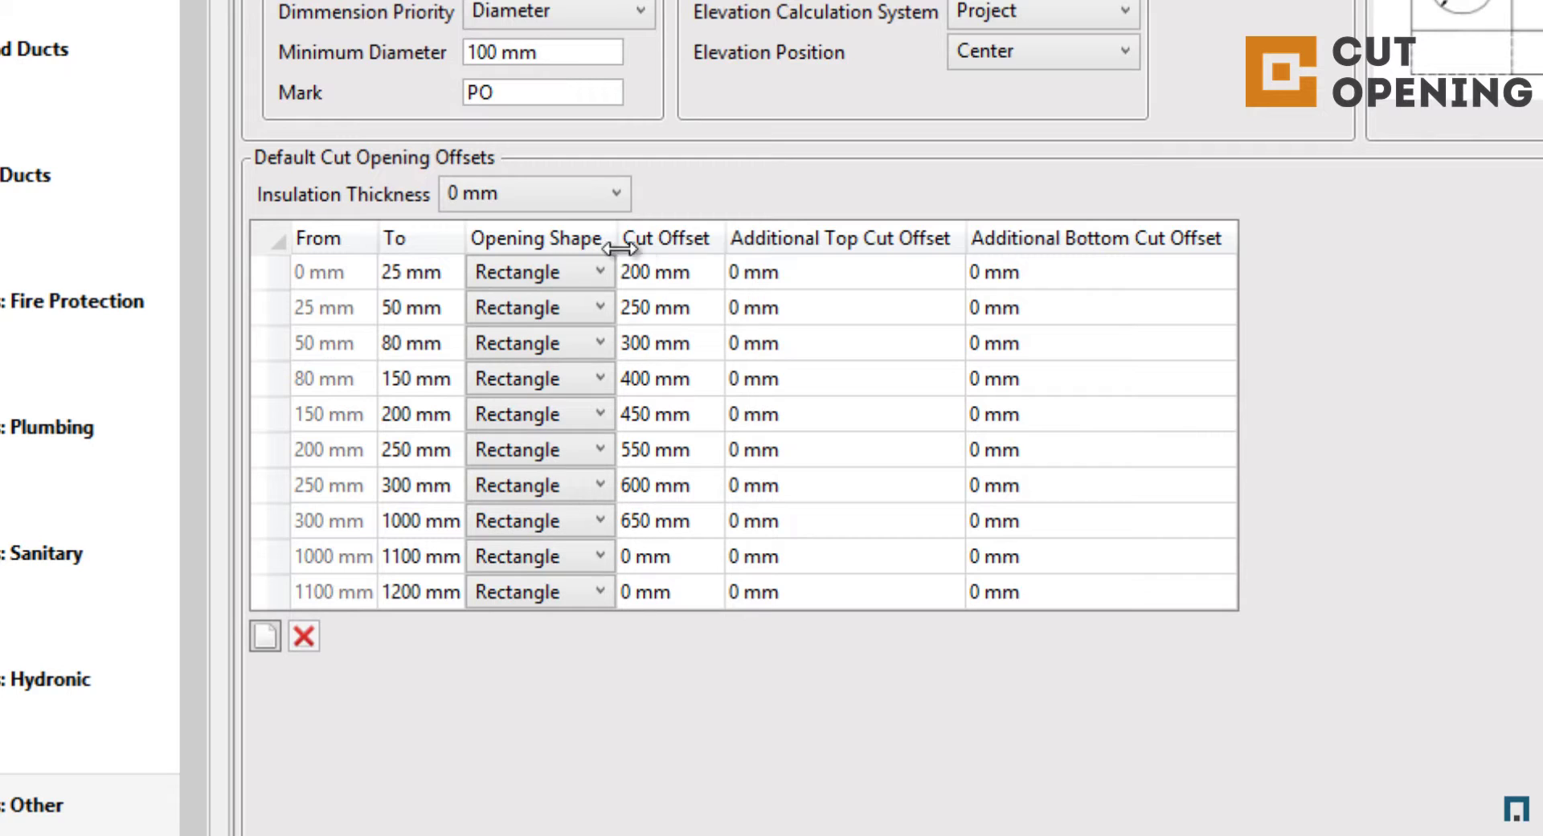
click(698, 283)
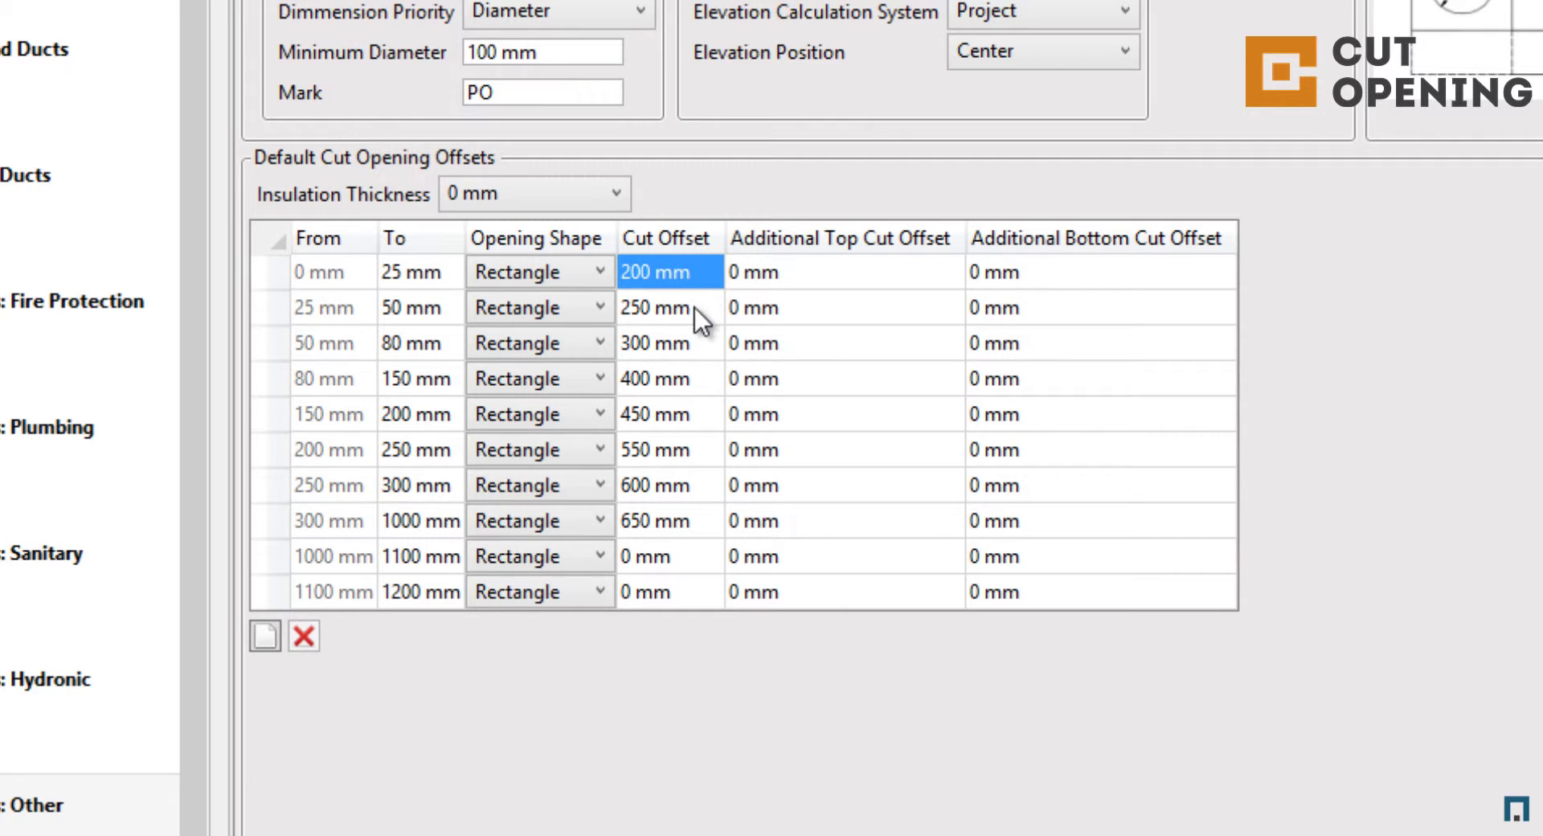
click(694, 310)
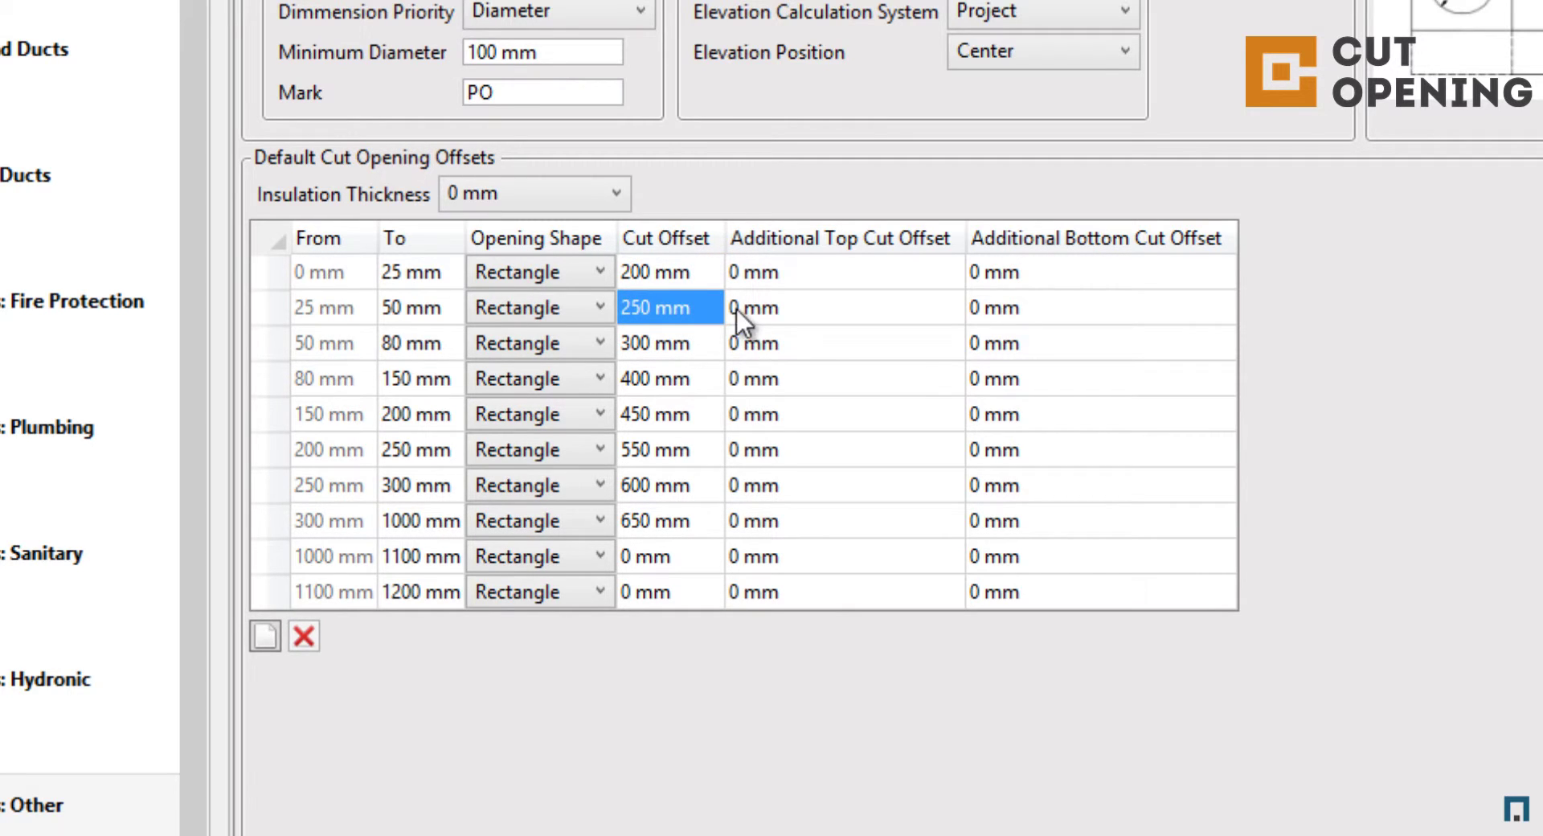
- Enter 100 mm additional top and 200 mm additional bottom cut offsets for the 0–25 mm row
click(816, 268)
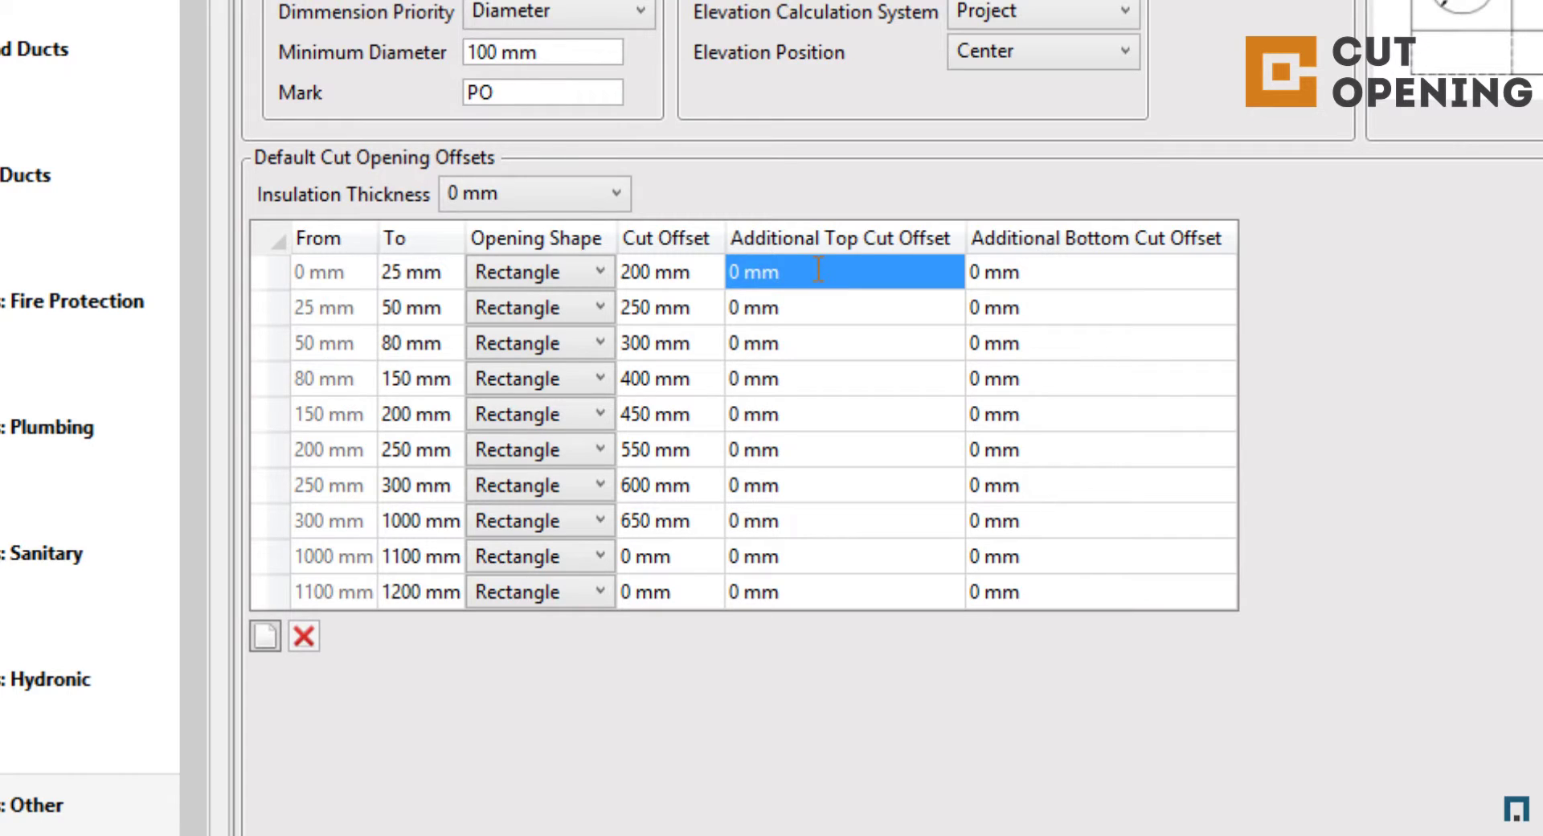
text(100)
click(1029, 272)
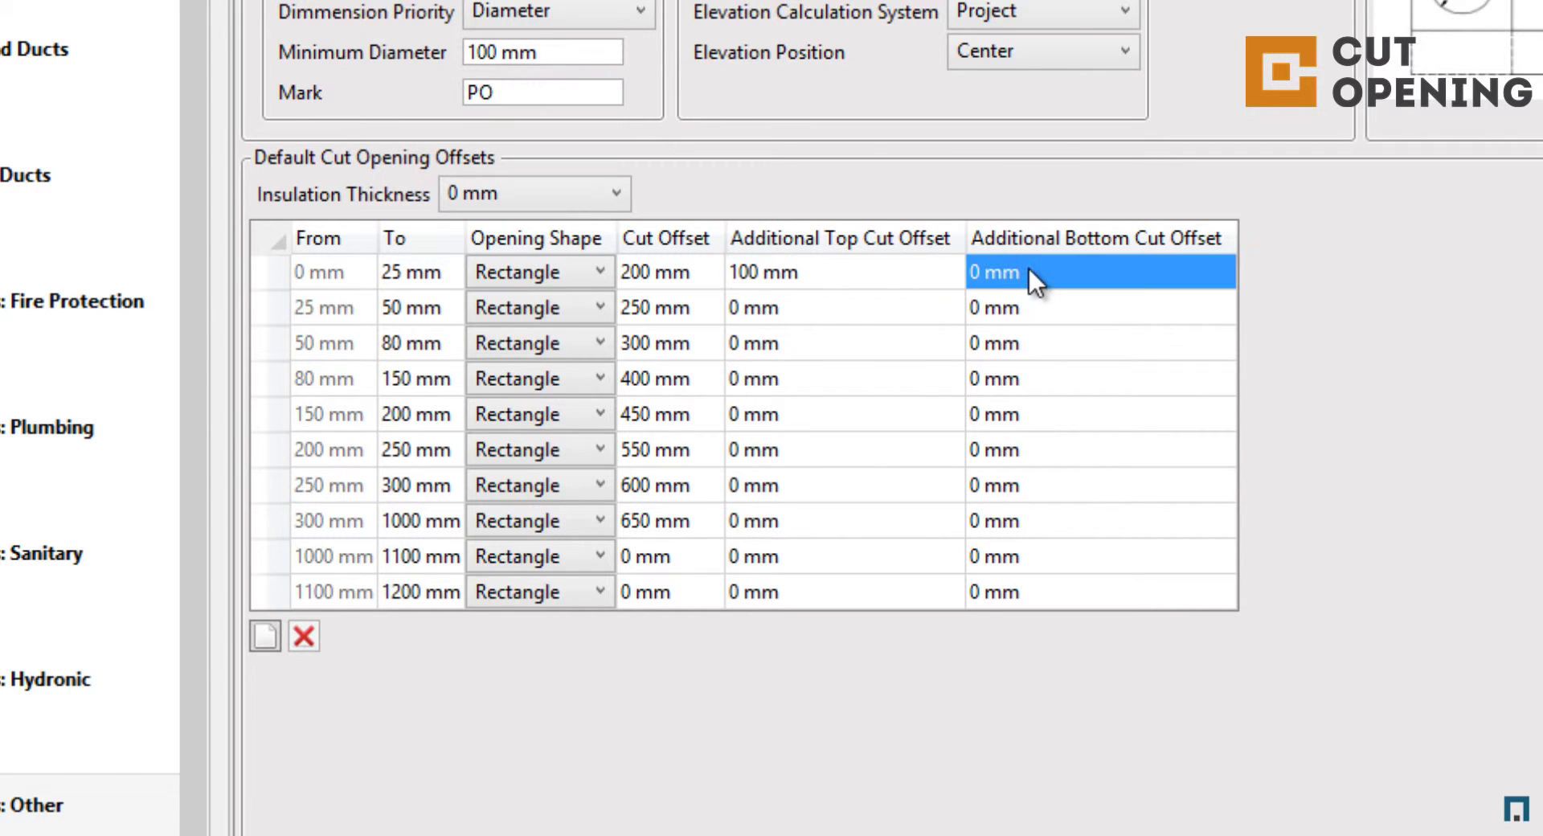
text(200)
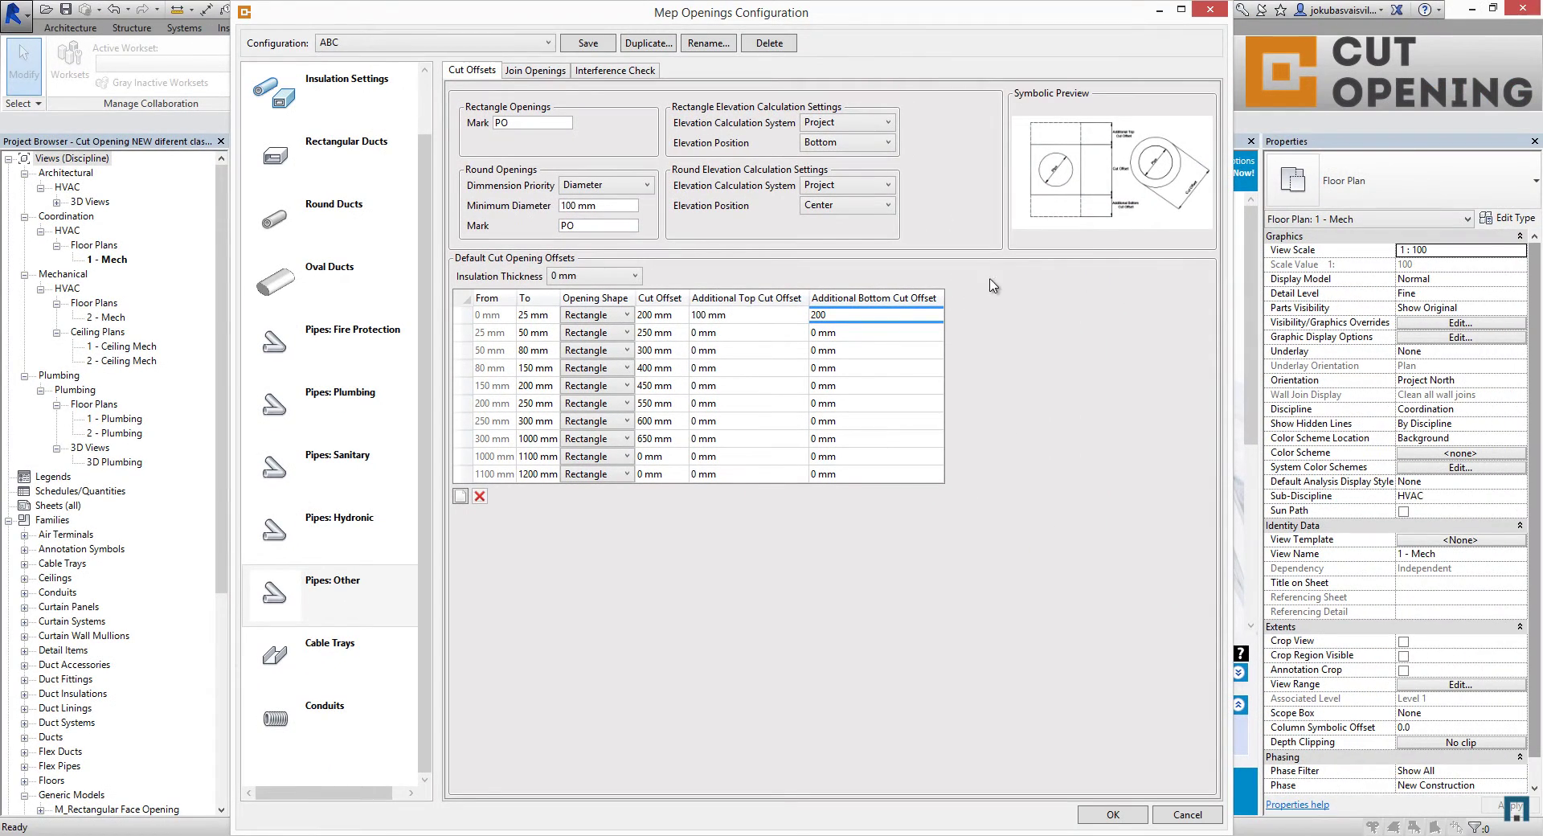
- Commit the 200 mm bottom offset and add 1200–1300, 1300–1400 and 1400–1500 mm rows
mouse_move(1075, 207)
drag(534, 476, 508, 478)
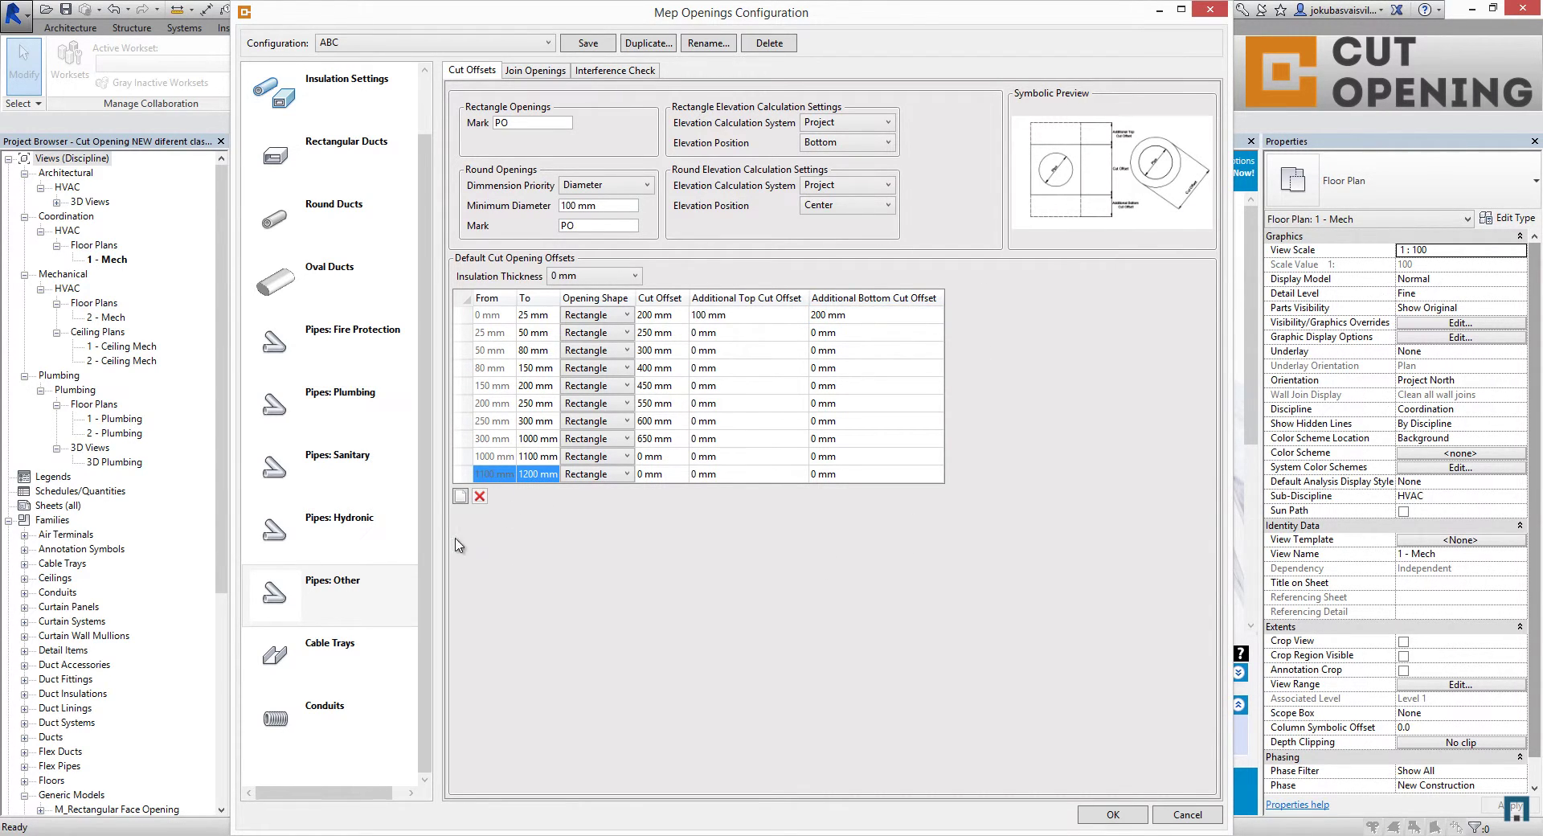
click(460, 496)
click(461, 513)
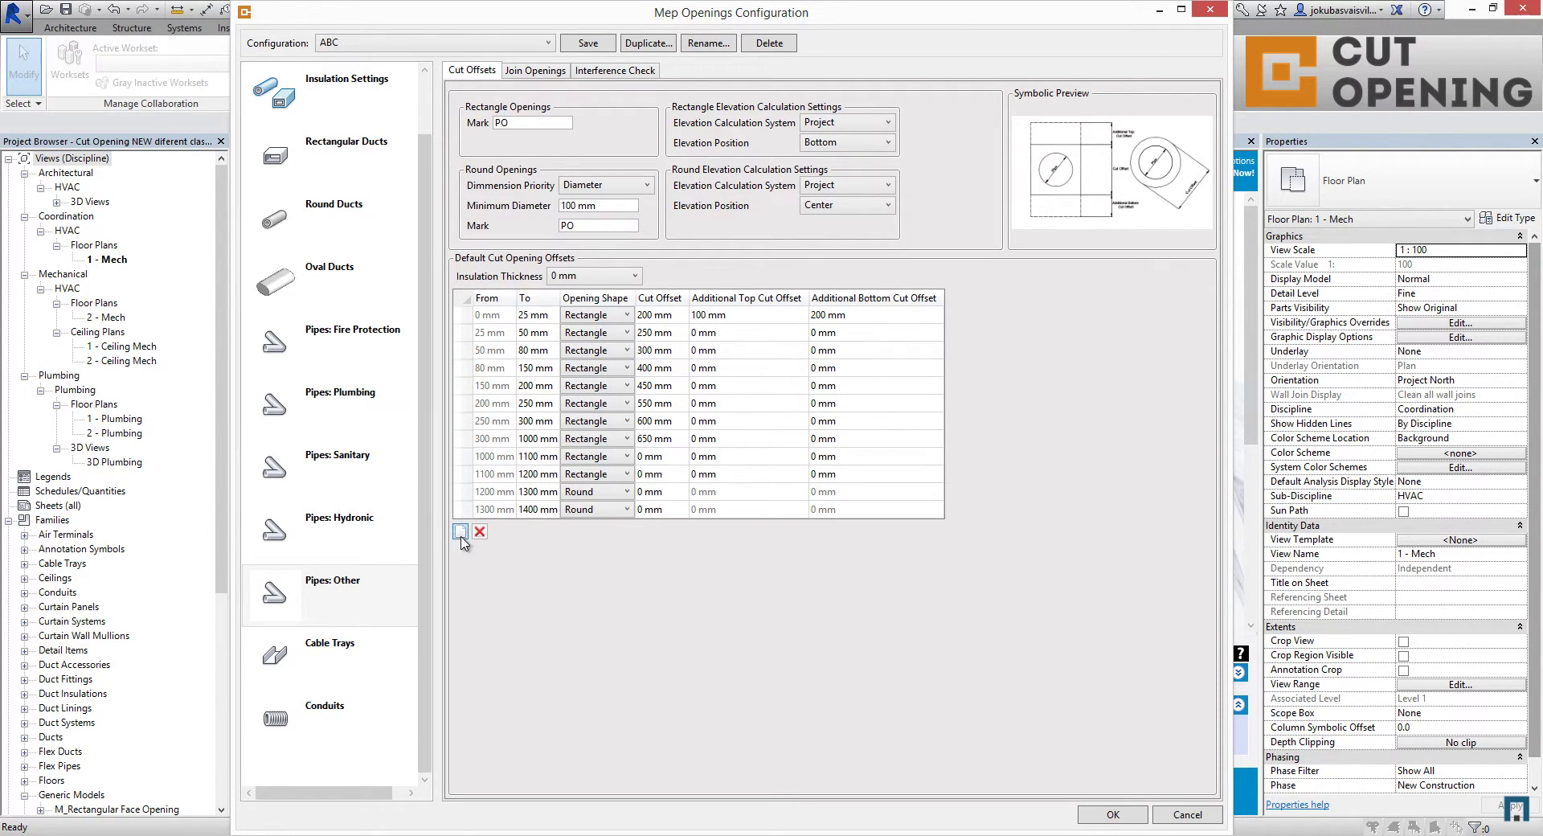
click(460, 533)
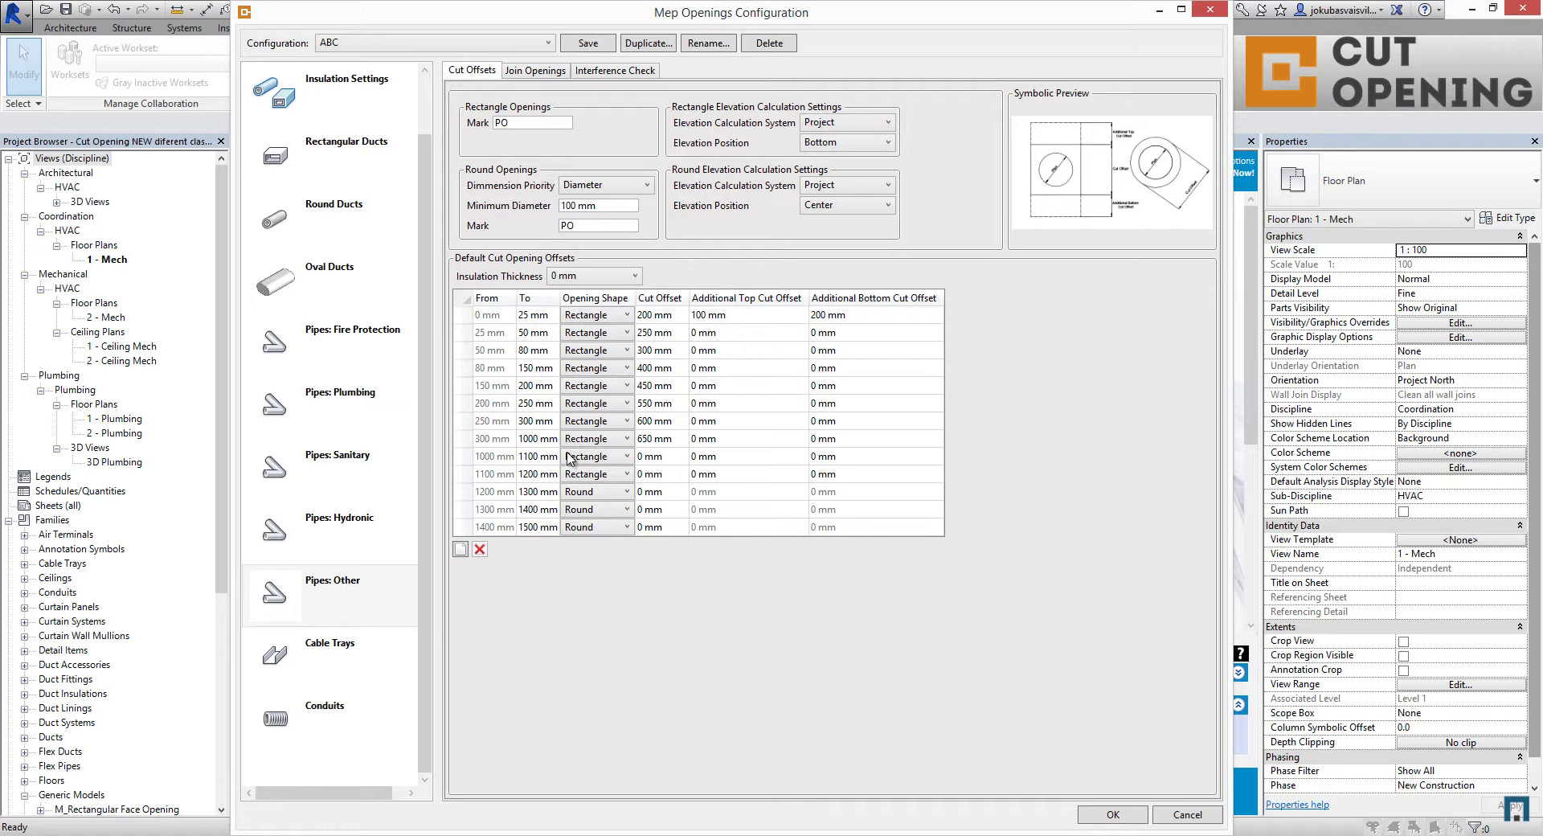
- Switch to 10 mm insulation thickness and add 0–100, 100–200 and 200–300 mm range rows
click(612, 277)
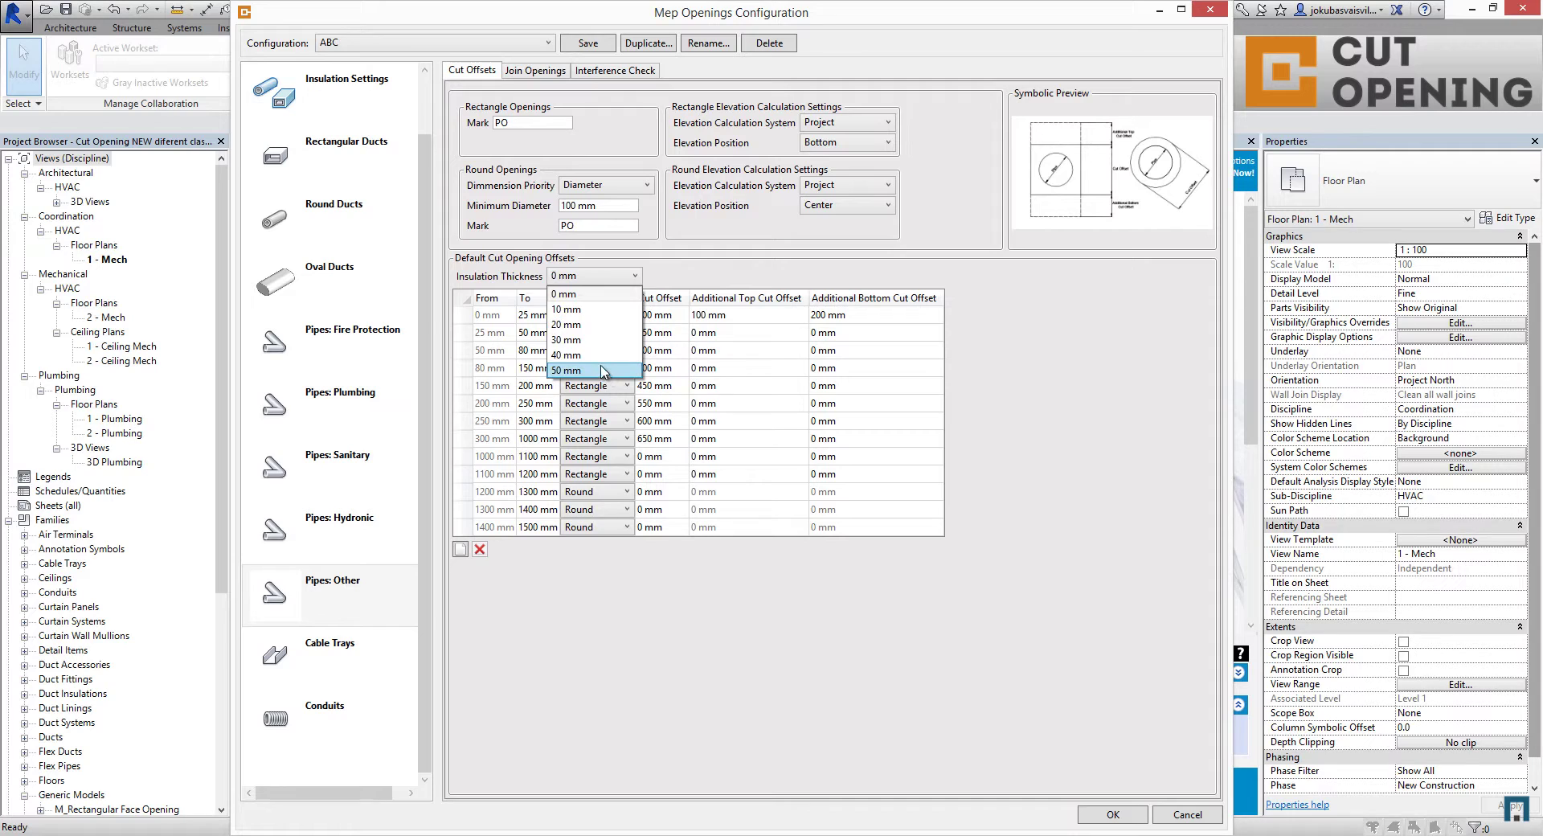
click(596, 315)
click(461, 324)
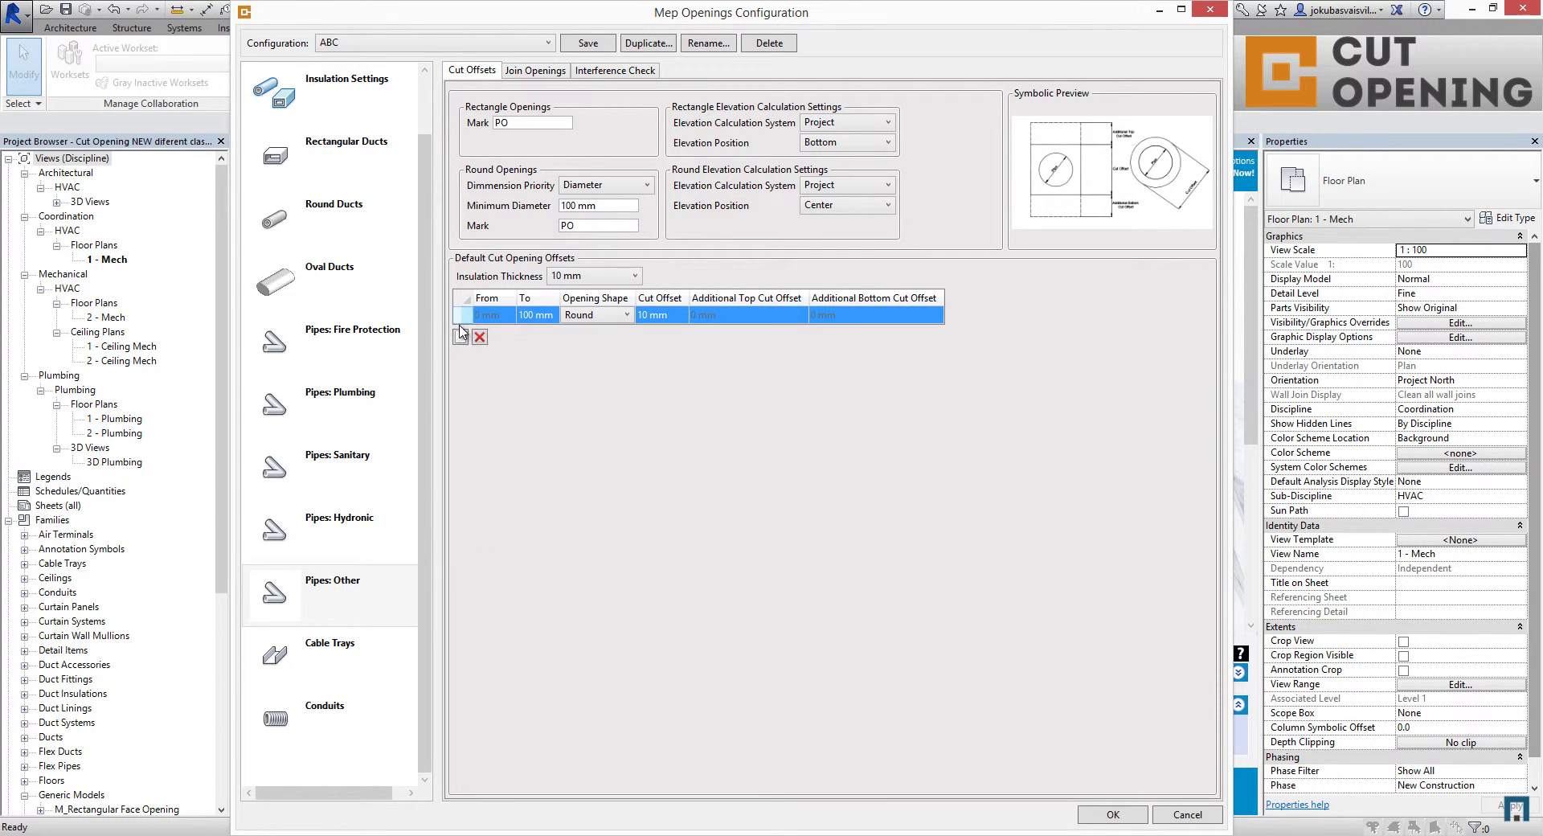
click(461, 337)
click(464, 358)
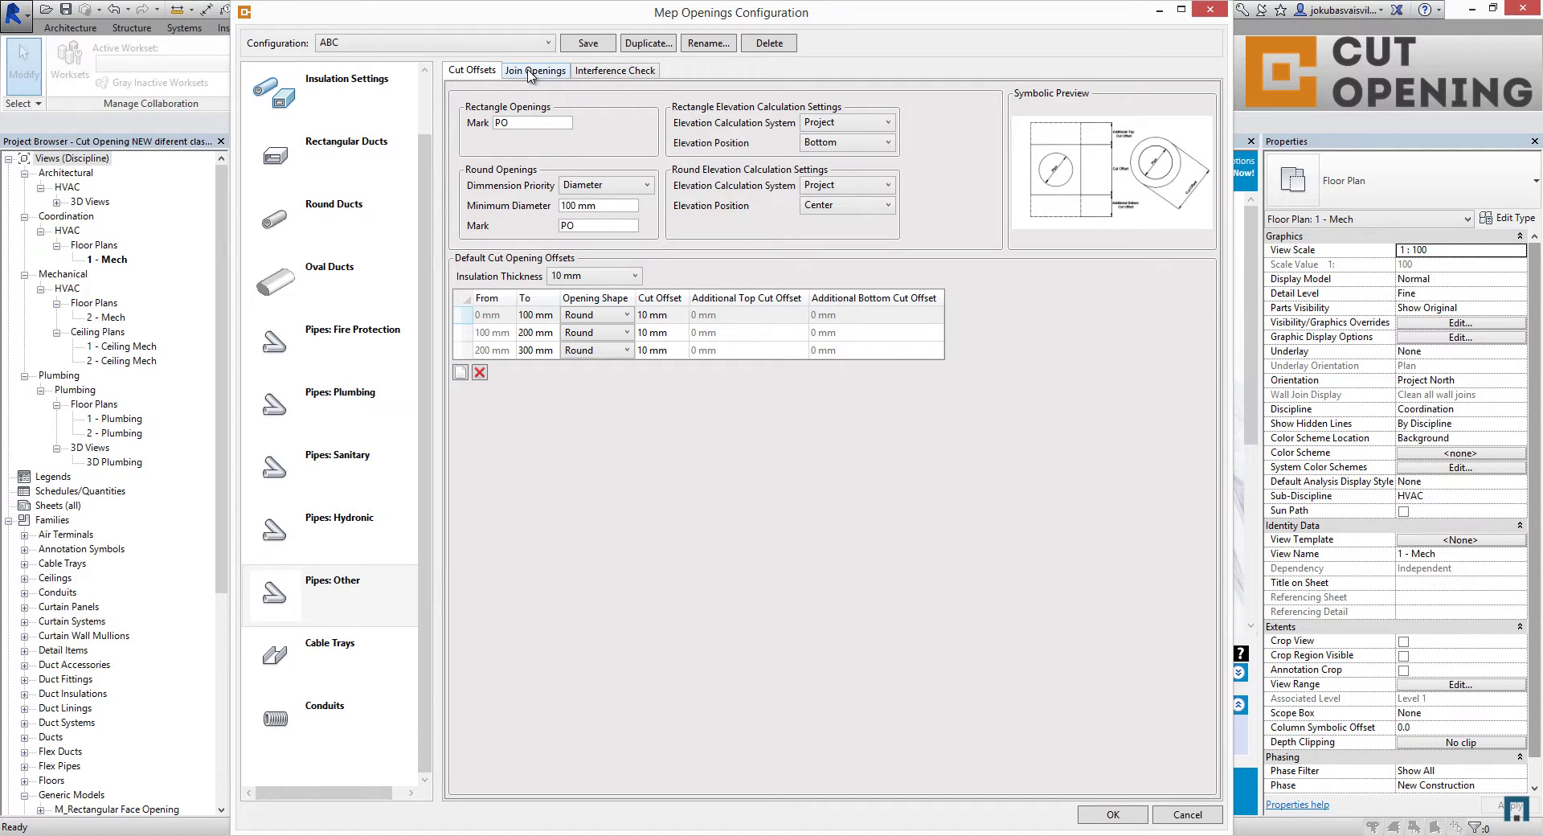
- On Join Openings, keep 0 mm insulation, toggle Auto Join and check the 50 mm intersection offset
click(530, 72)
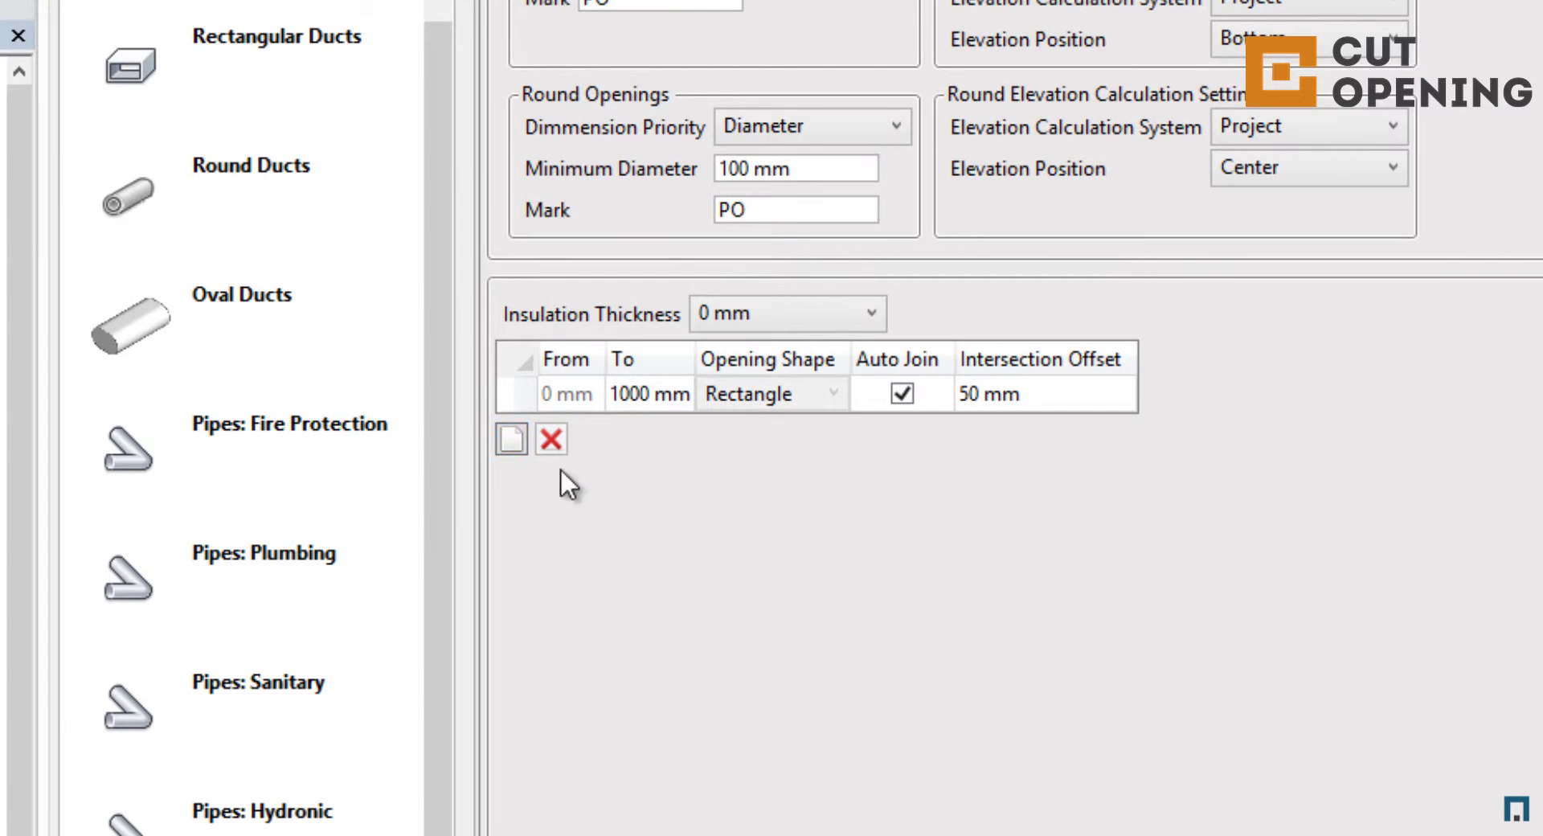
click(900, 391)
click(810, 320)
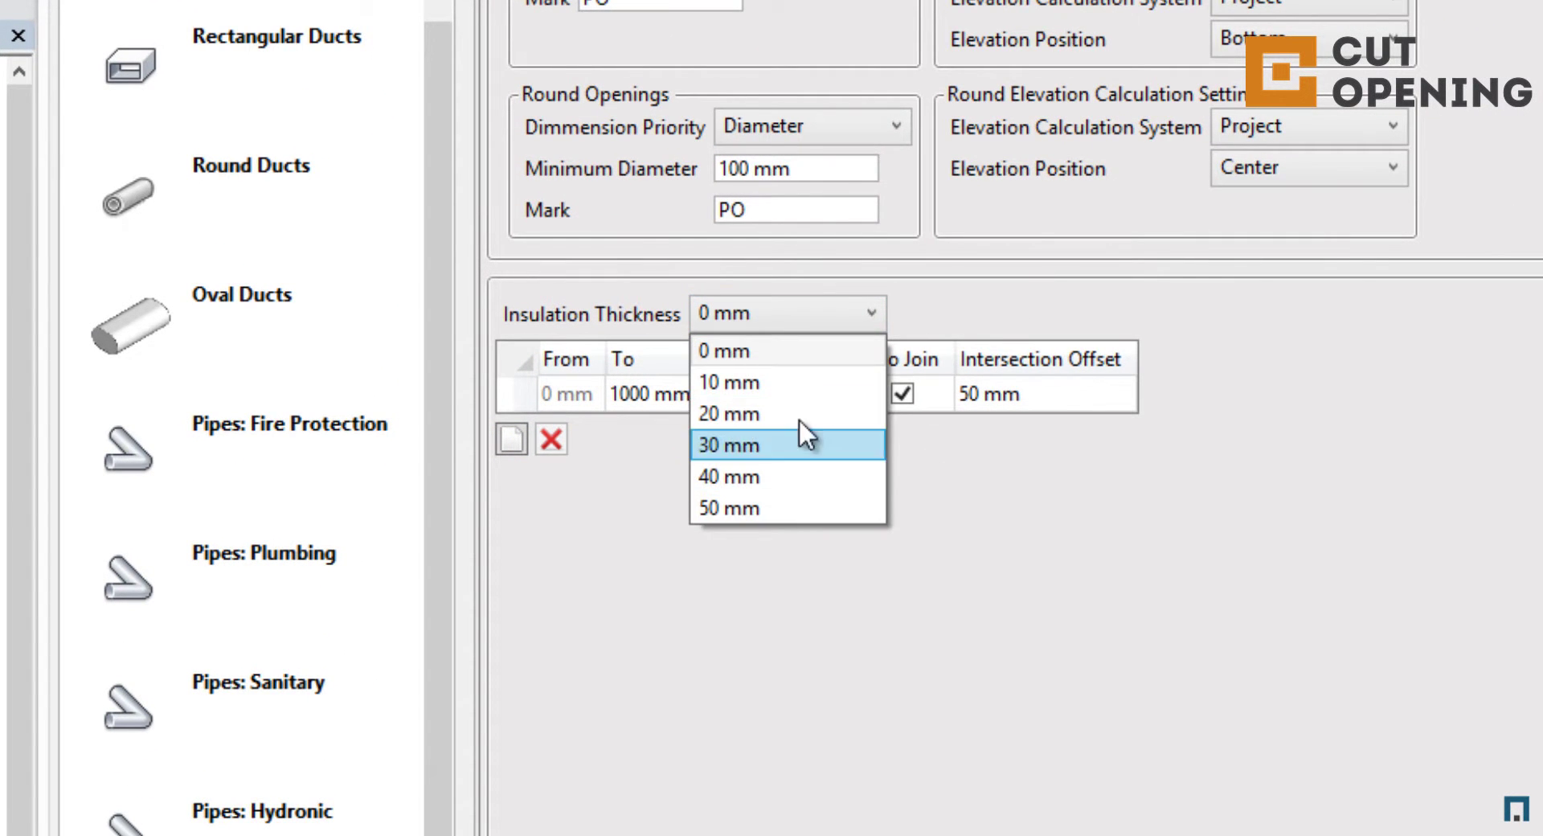
click(820, 315)
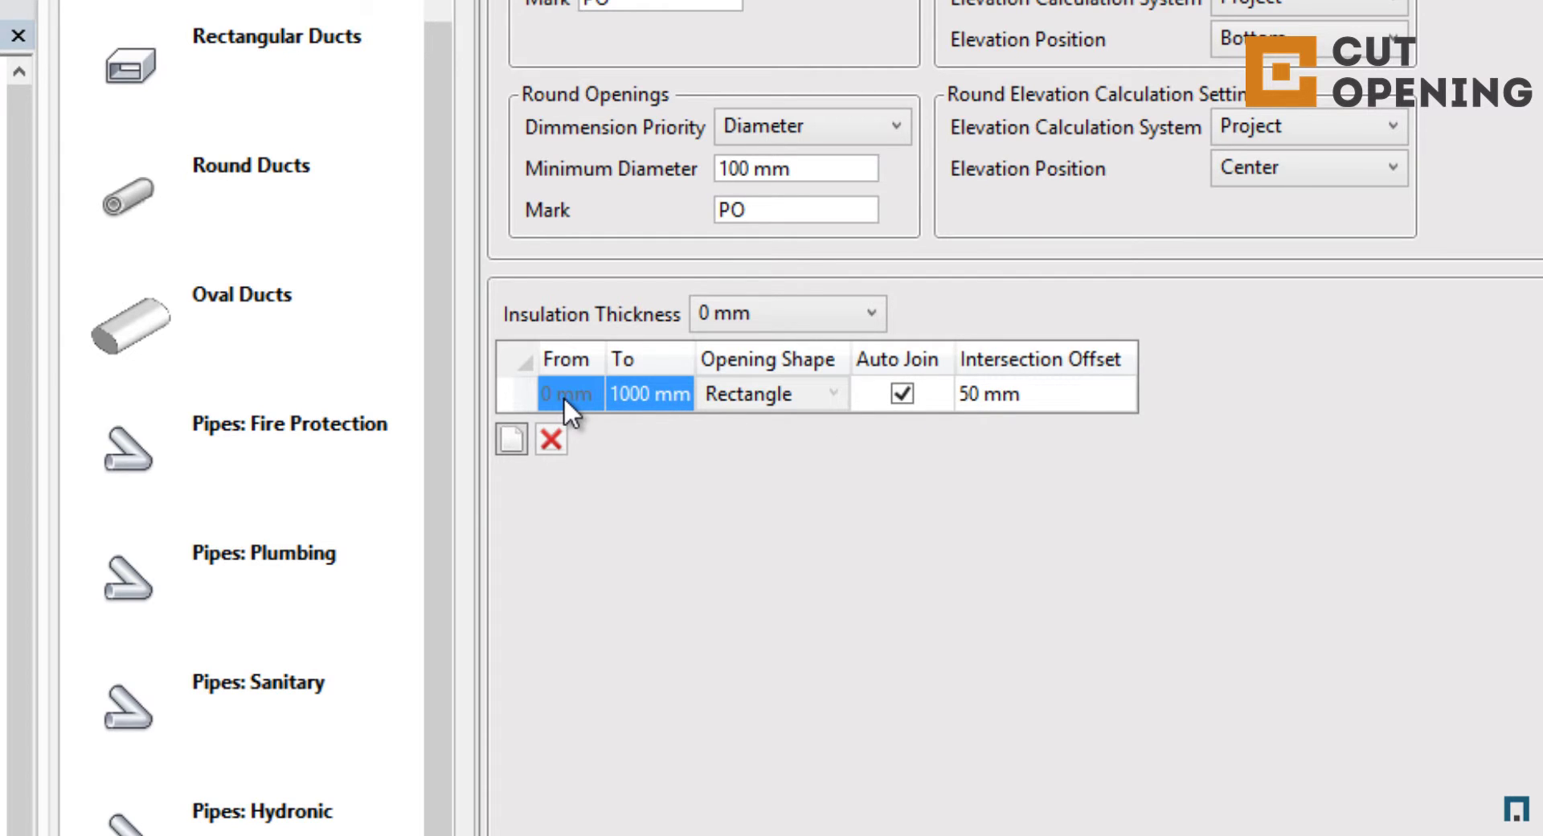
click(805, 389)
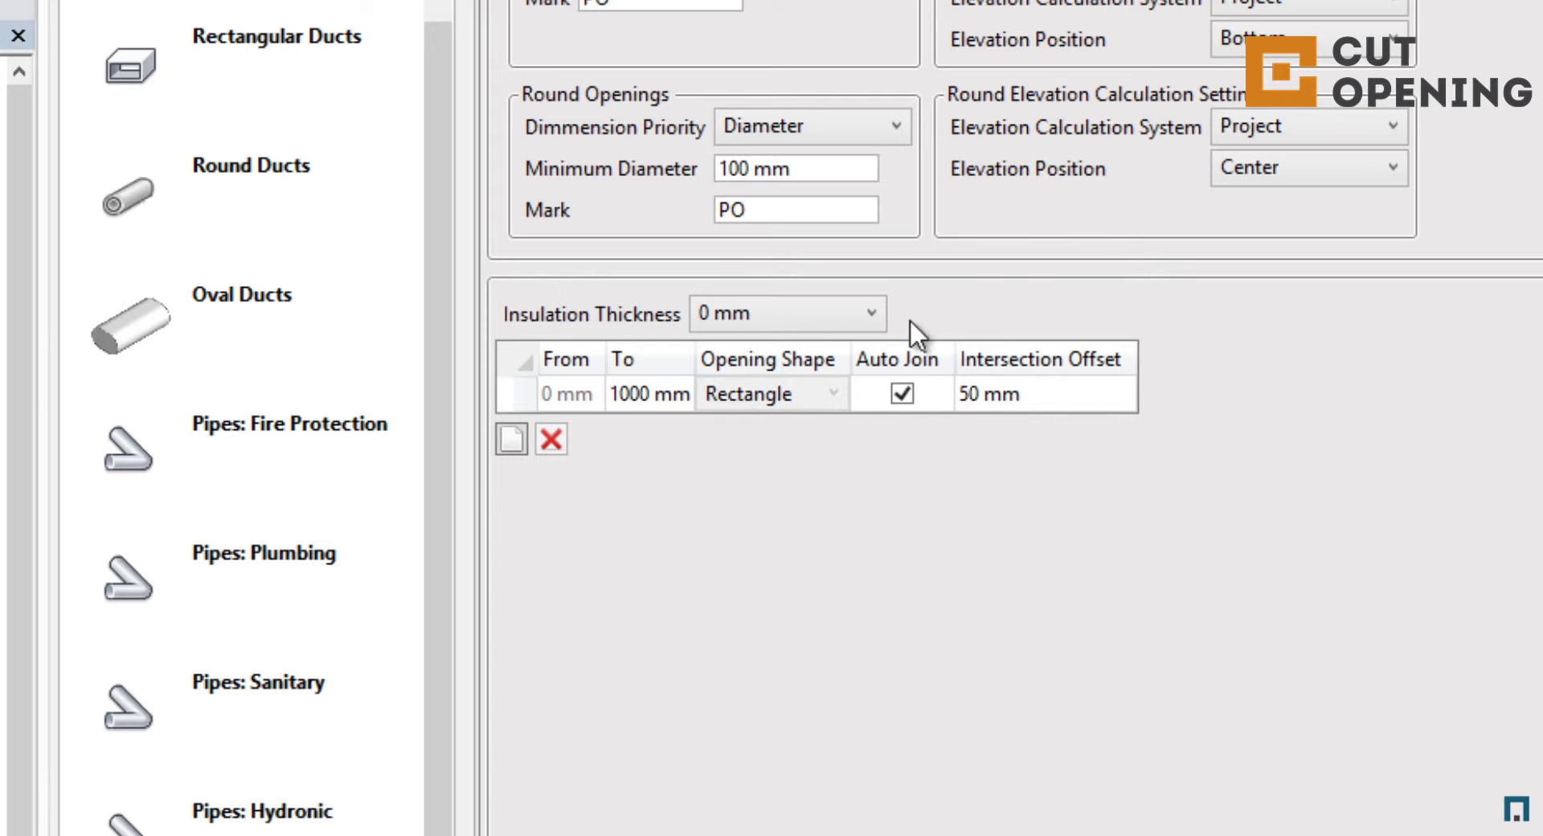
click(902, 393)
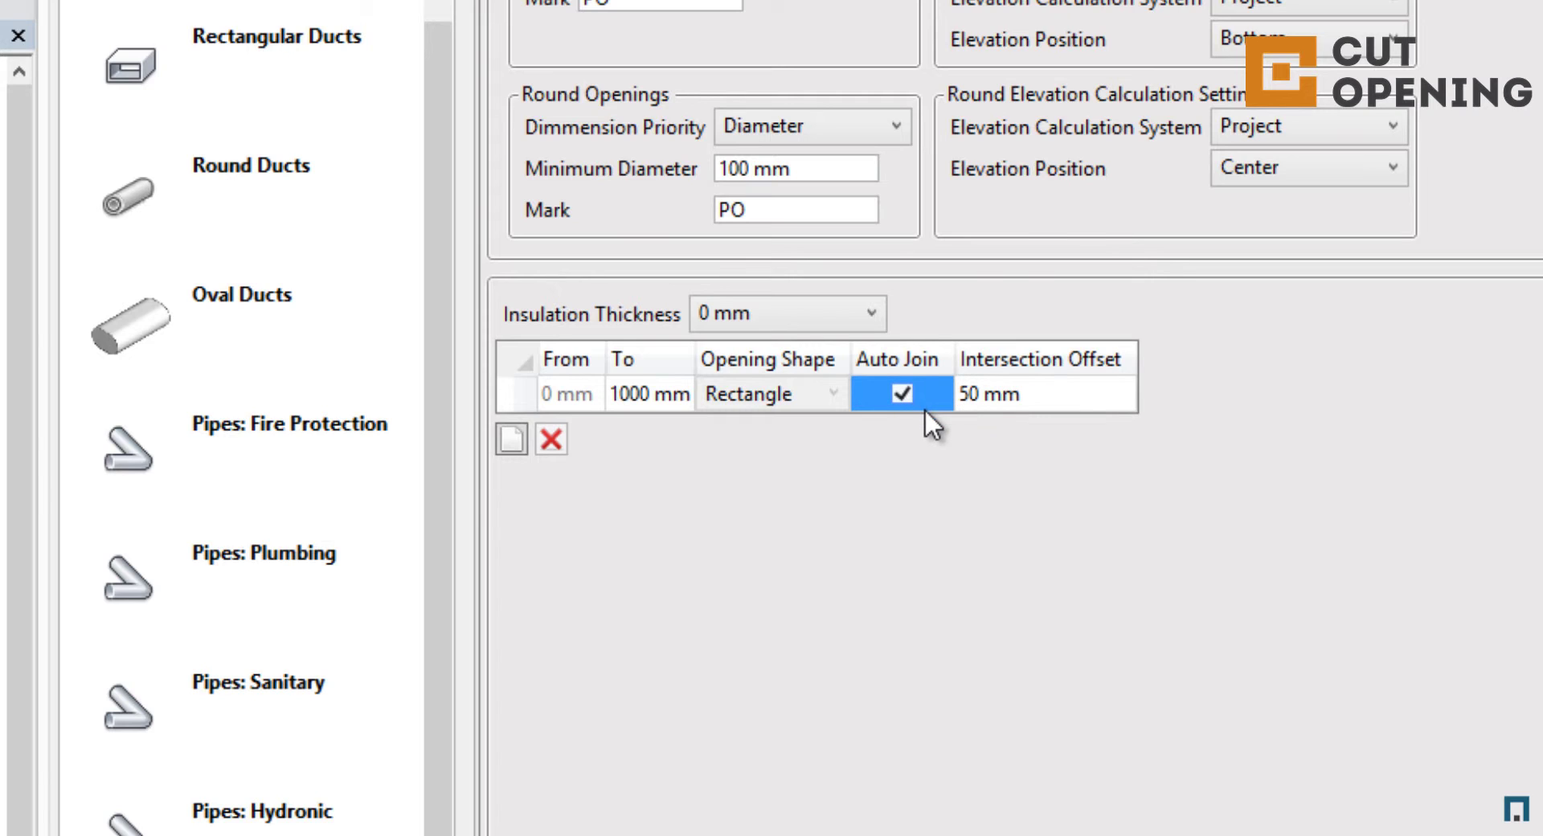
click(1077, 398)
click(1077, 395)
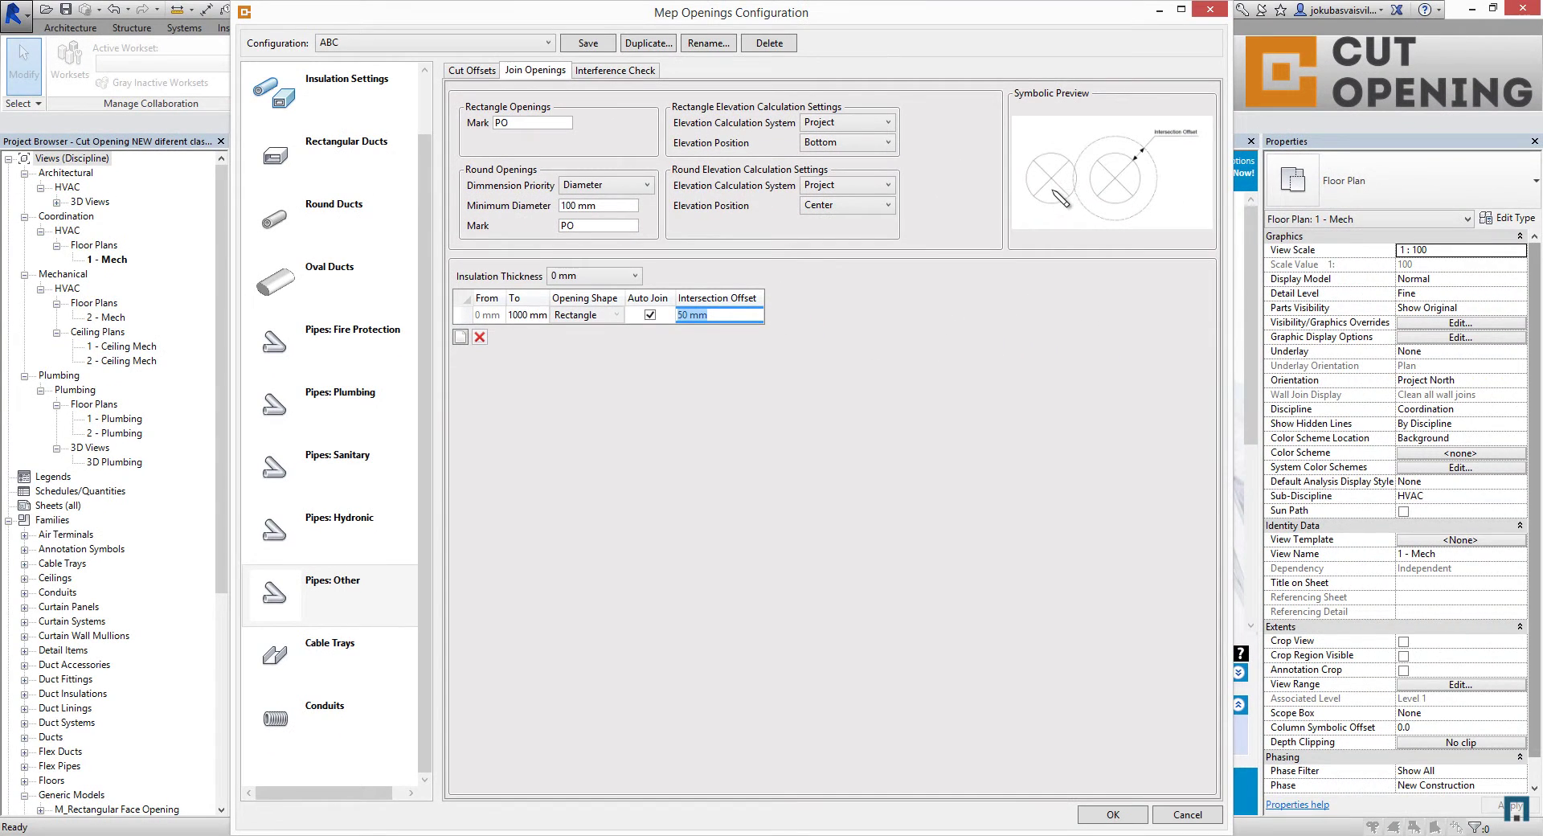
mouse_move(1450, 171)
- On Interference Check, enable Full Interference and add 1000–1100 and 1100–1200 mm rows
click(627, 72)
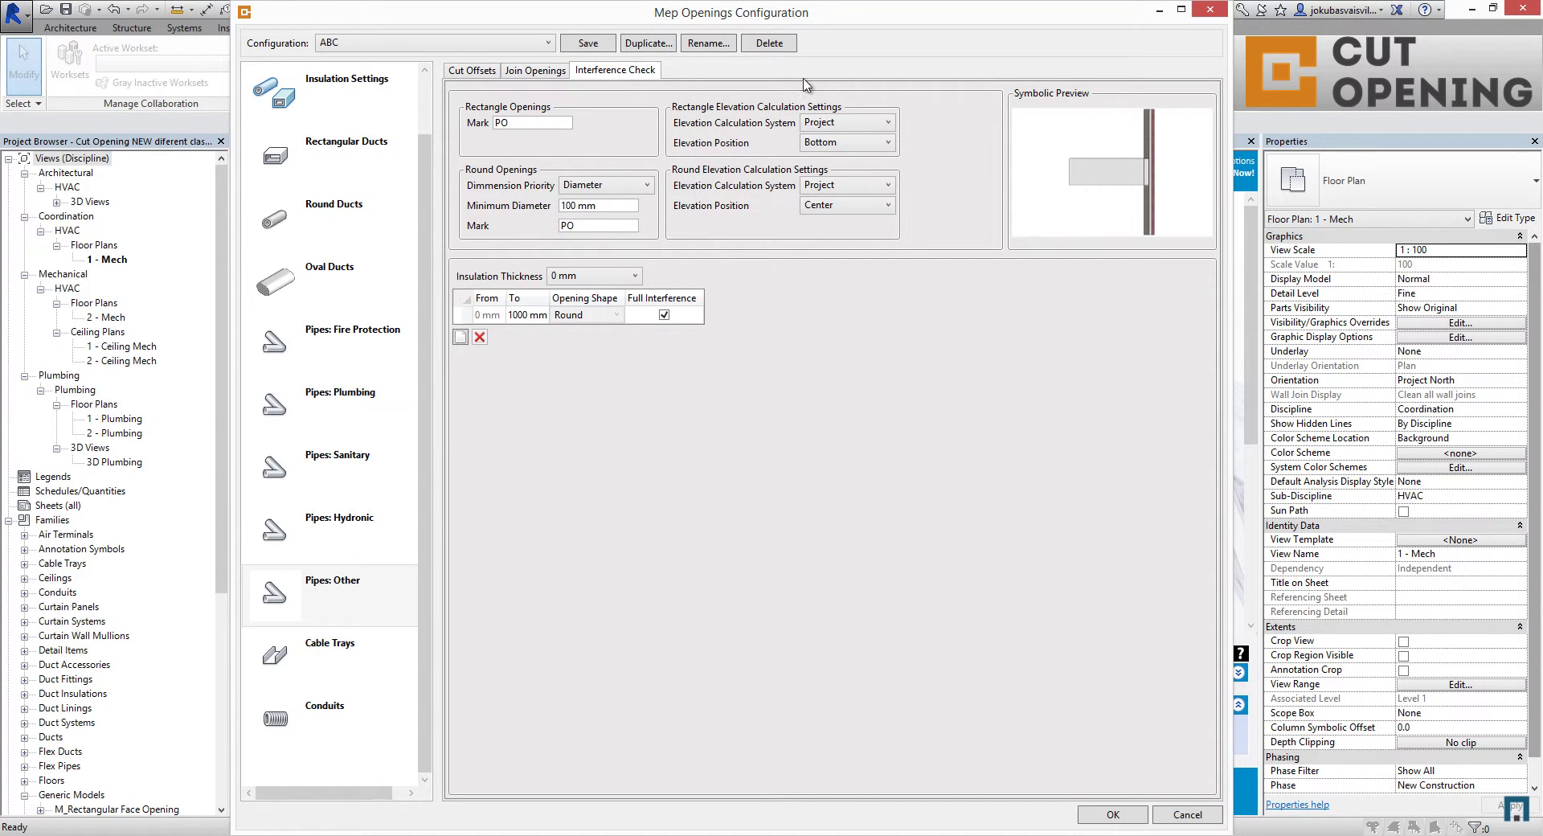
mouse_move(1083, 200)
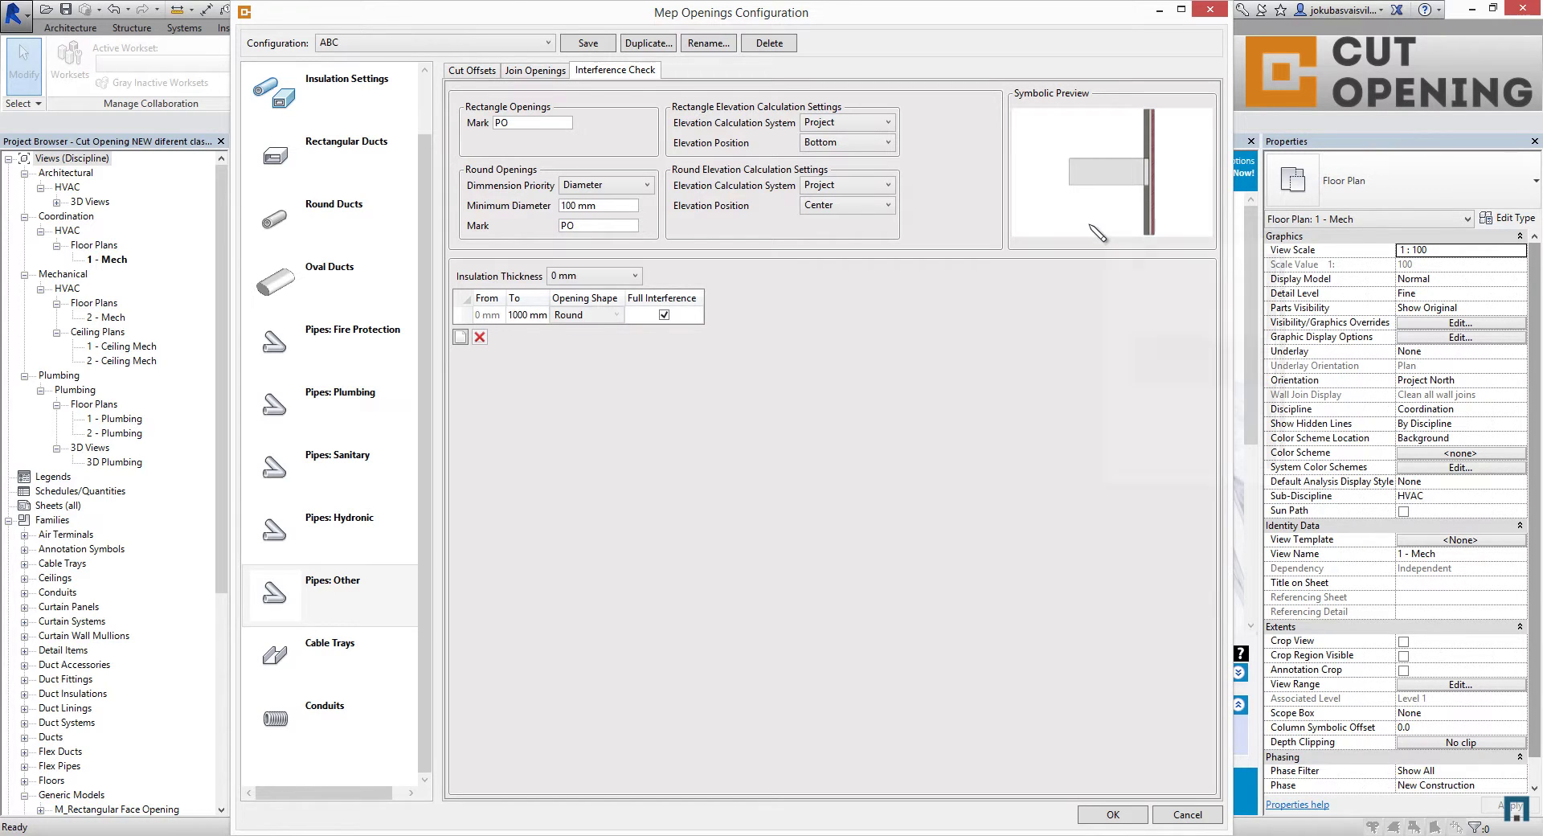
mouse_move(1091, 228)
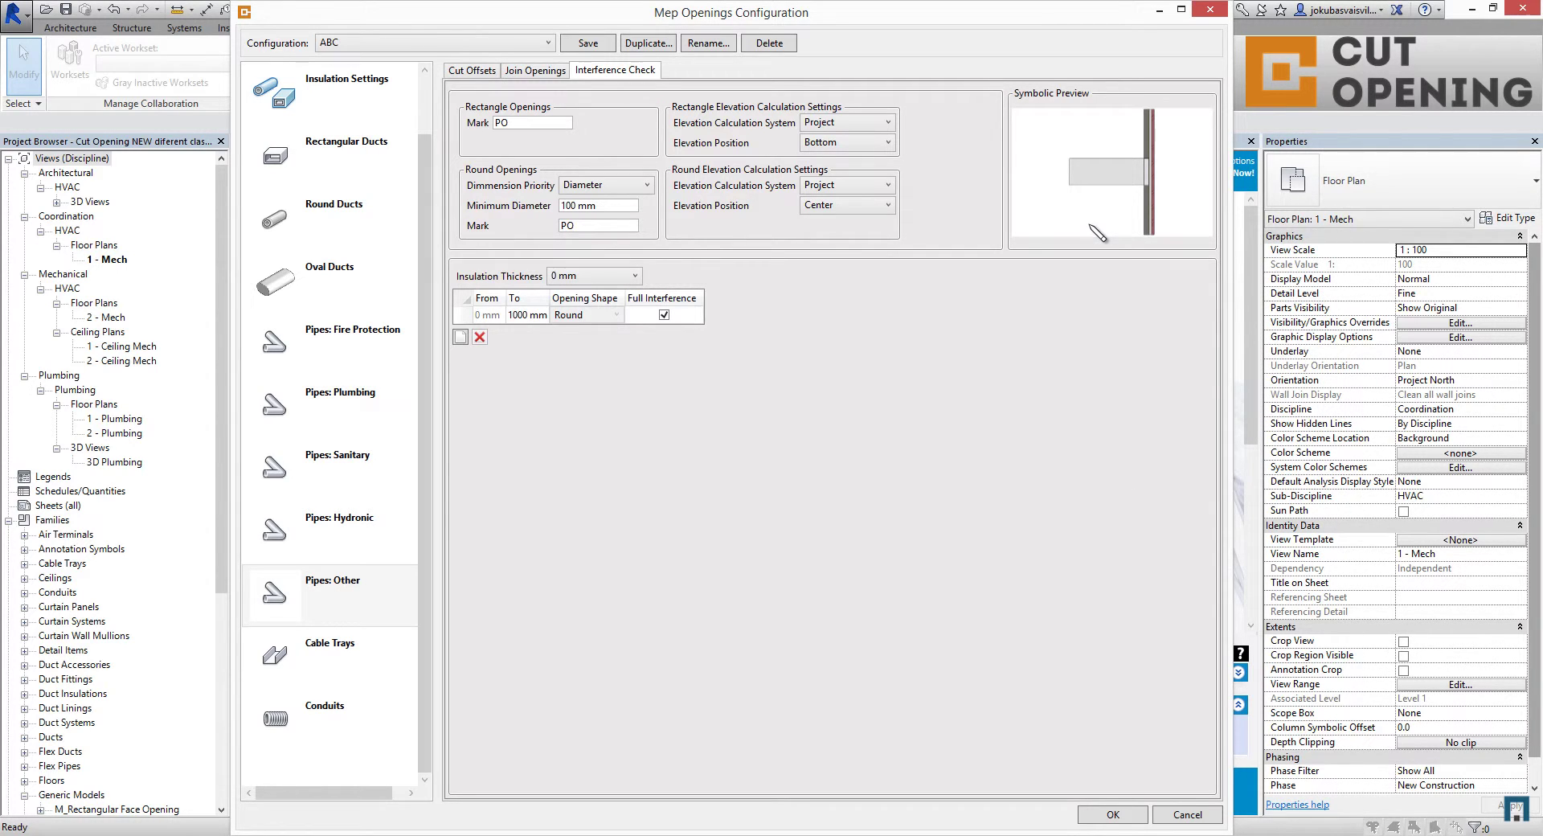
click(665, 316)
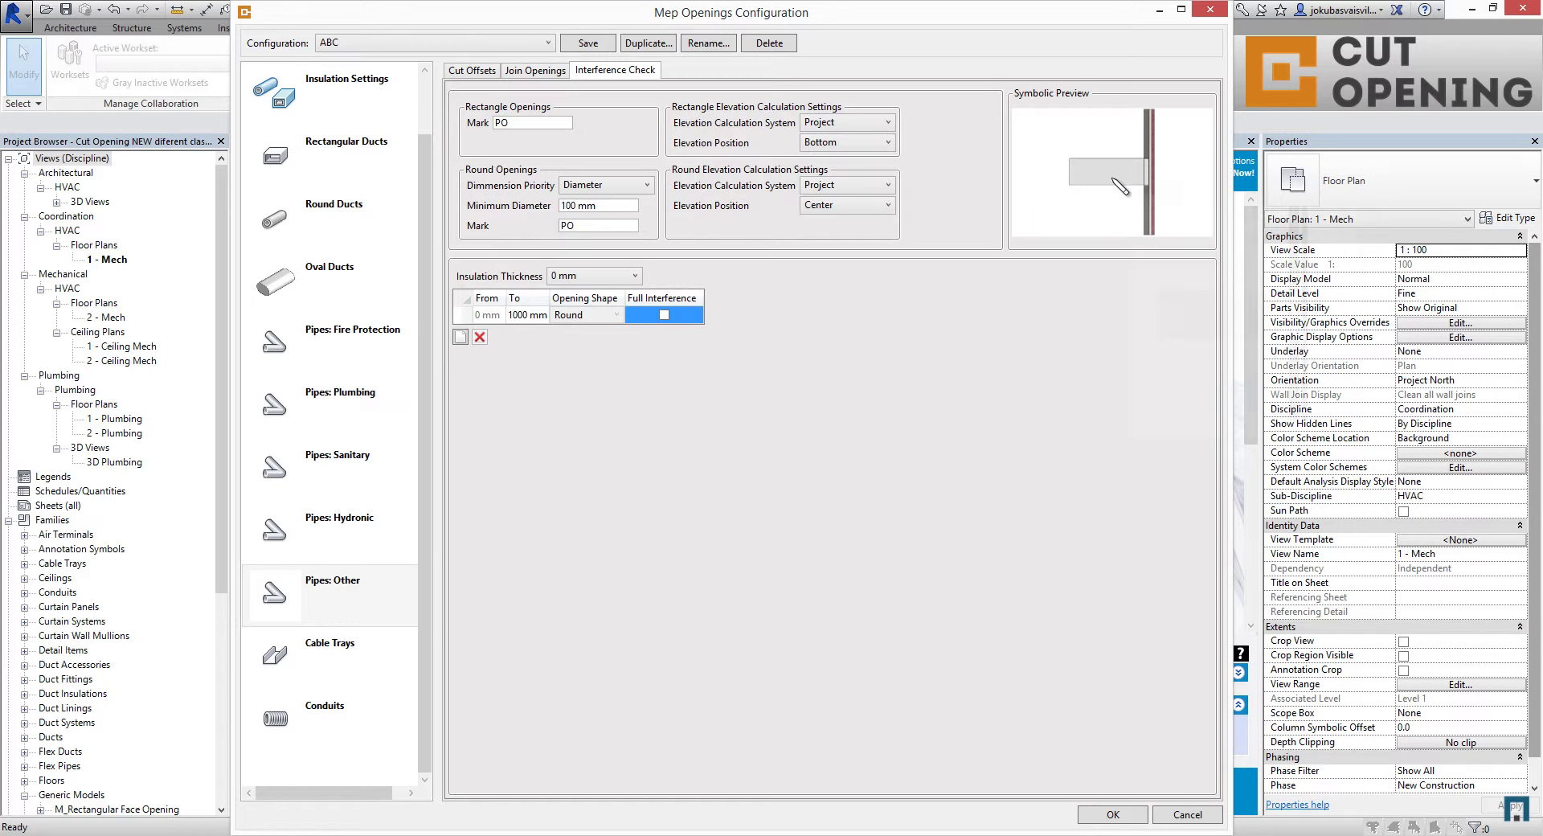
mouse_move(1120, 185)
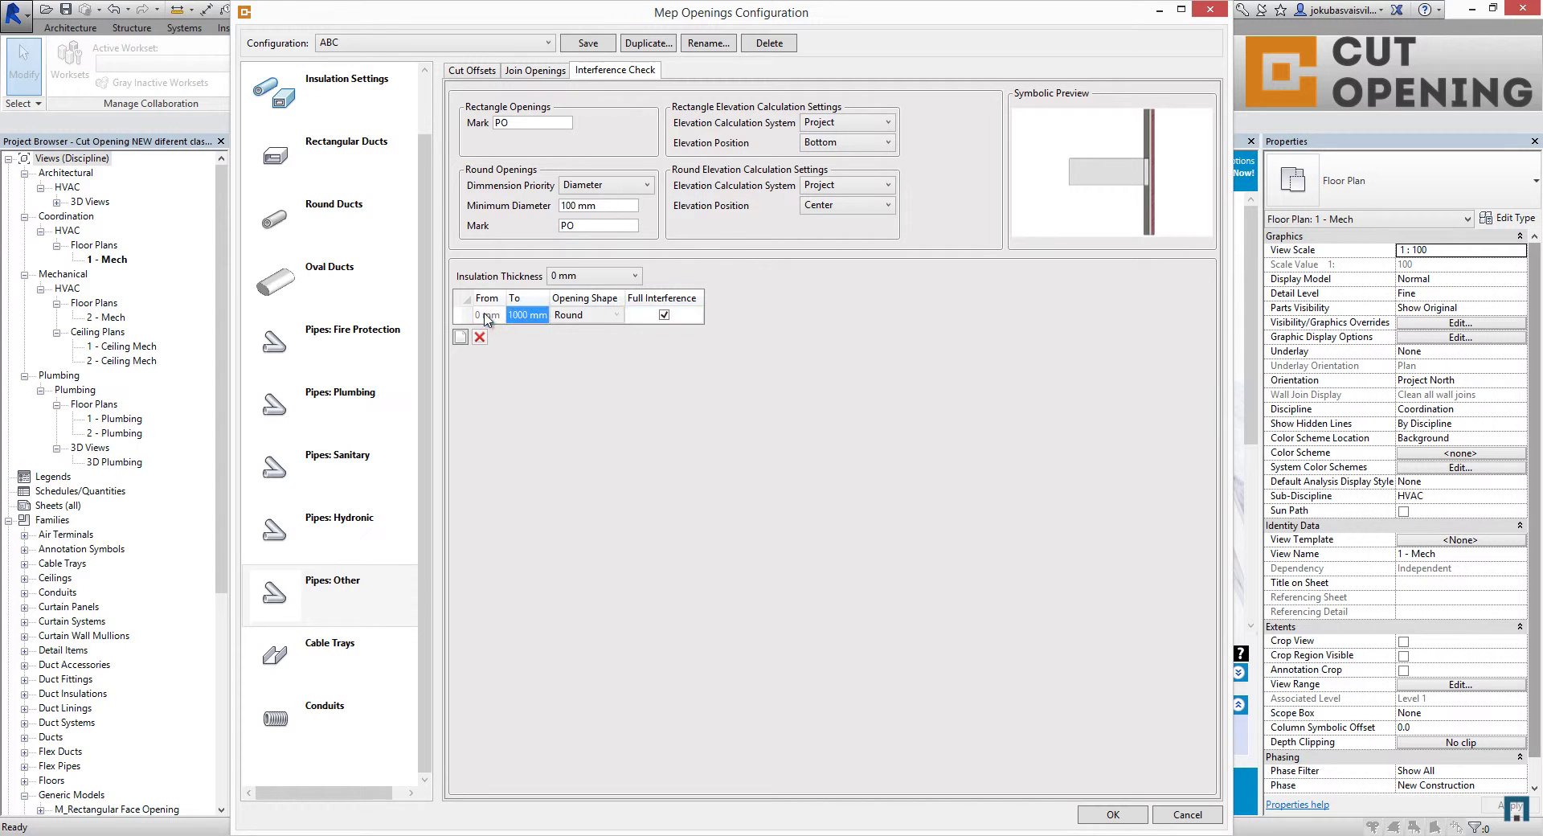
click(460, 336)
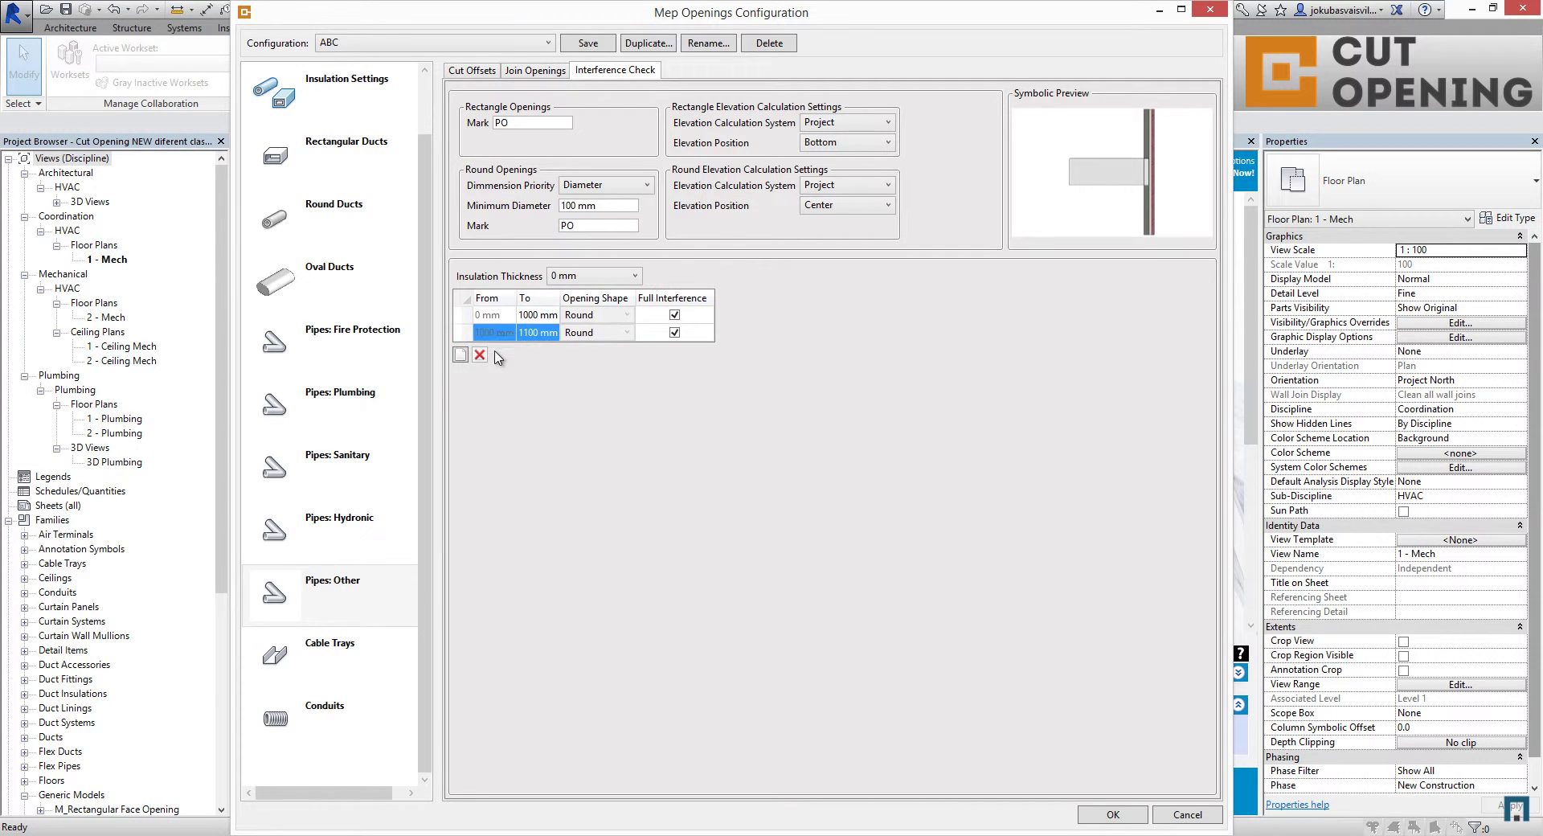
click(461, 354)
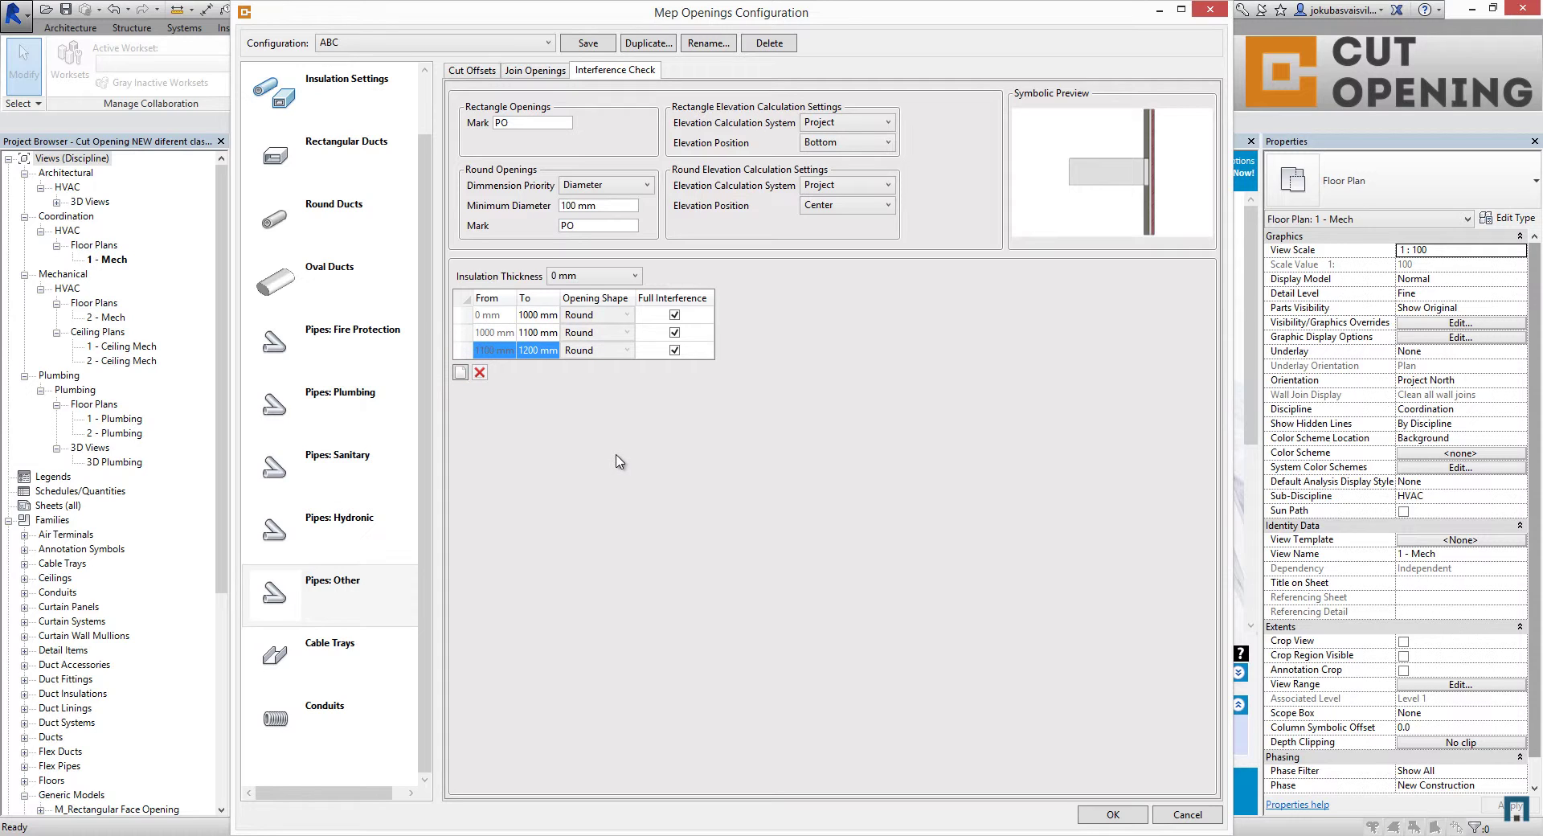